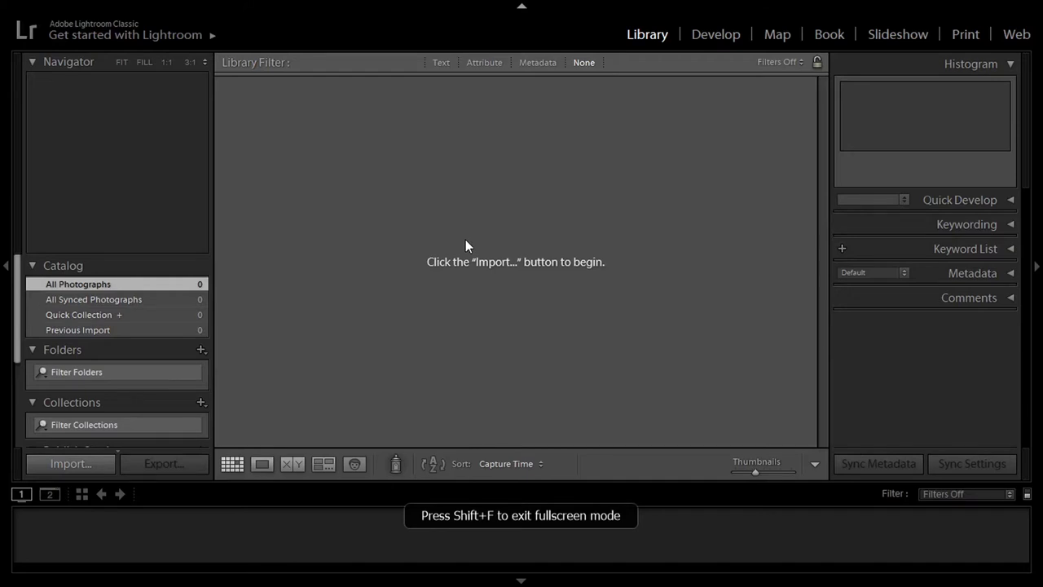
Step: Show the menu bar and check the File menu, return to full screen, and start an import
key(shift+f)
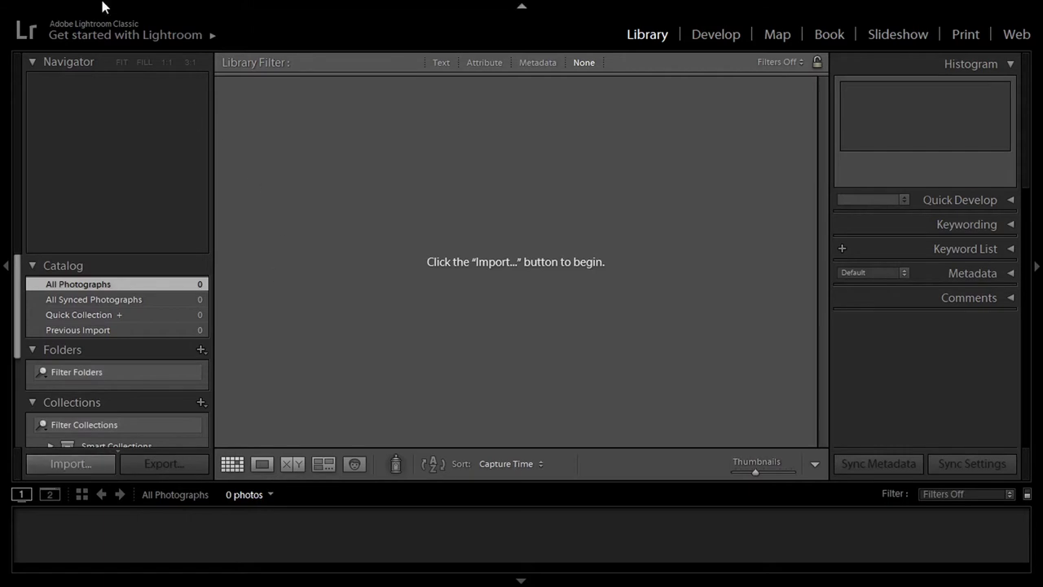
click(18, 10)
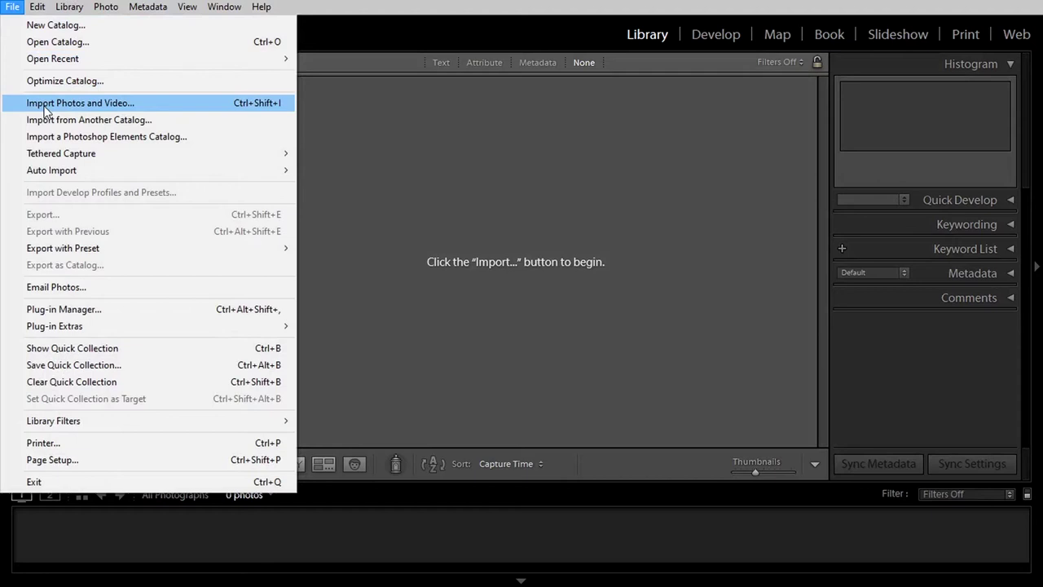
click(383, 125)
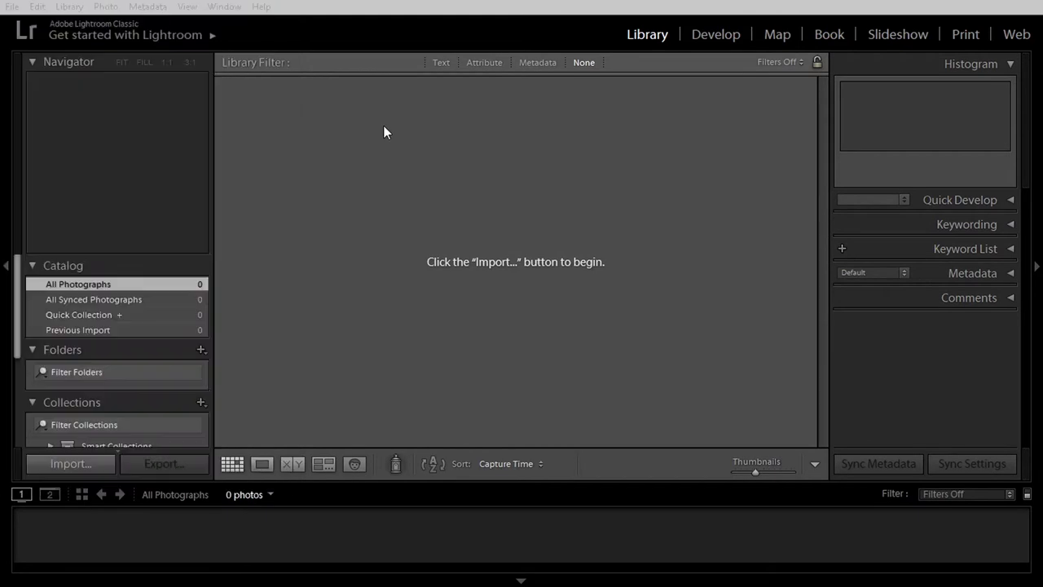
key(shift+f)
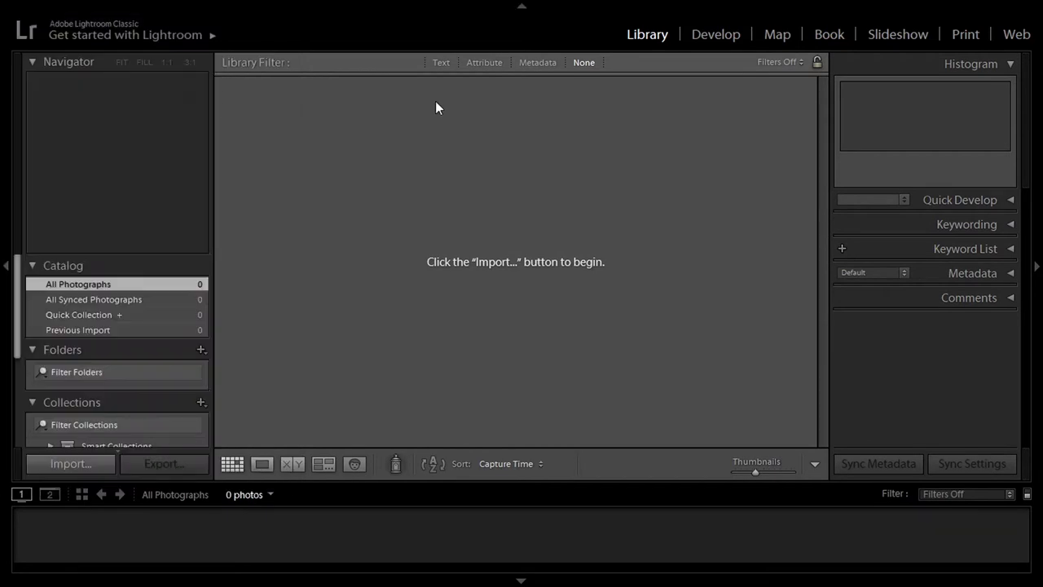
click(101, 461)
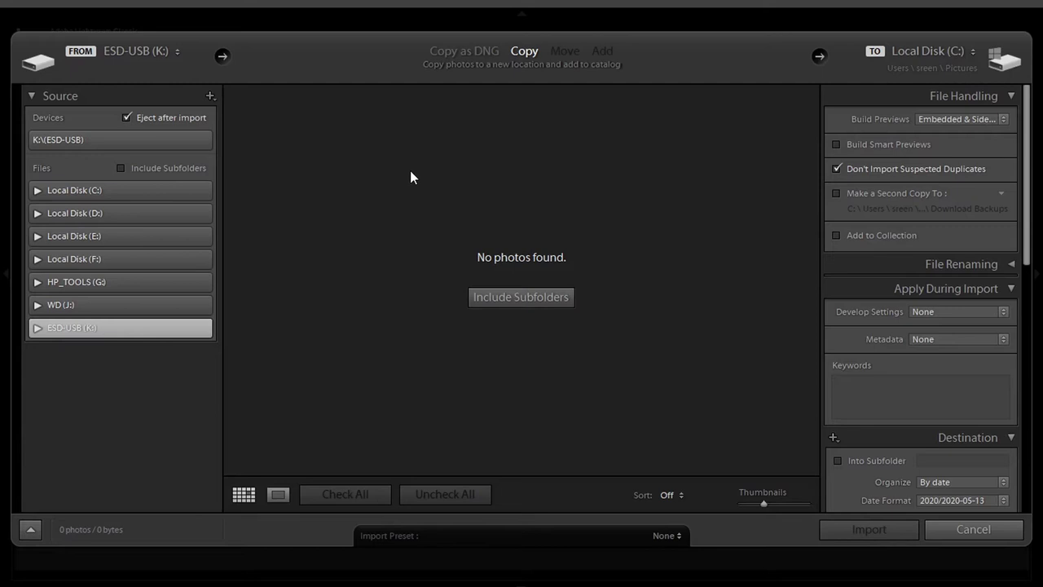
Step: Show the FROM source list in the Import dialog
click(131, 65)
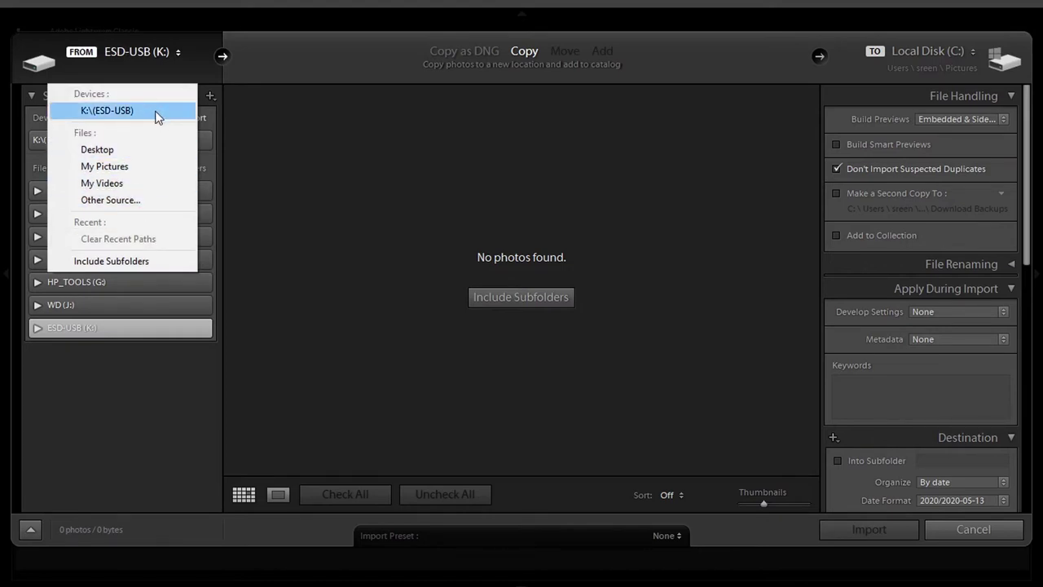
Step: Choose Other Source and browse WD (J:) into Photos, Dec 14 2020_Dandeli and its NEF folder
click(145, 199)
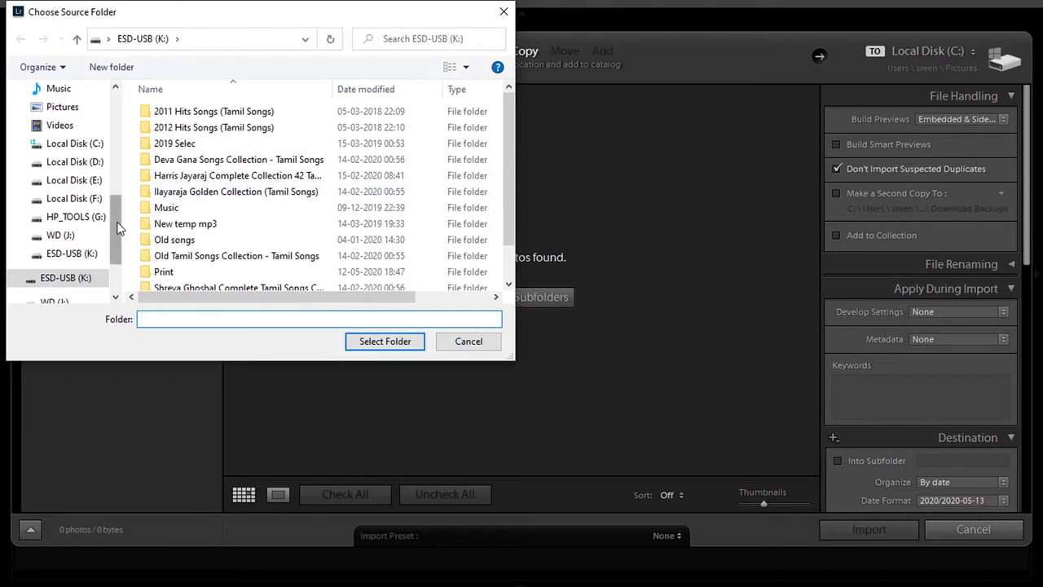
drag(120, 231, 116, 282)
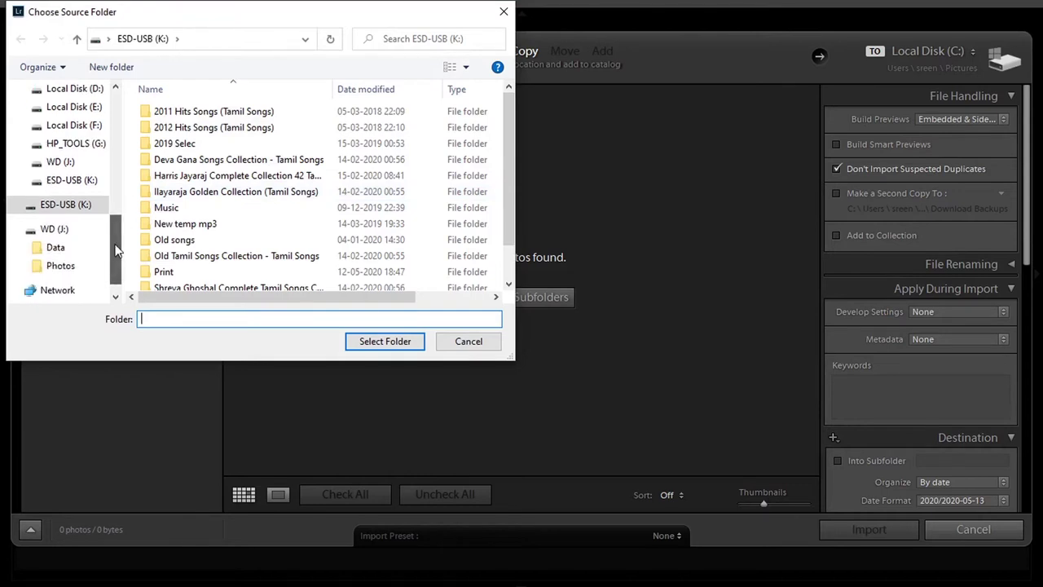
click(54, 229)
click(178, 134)
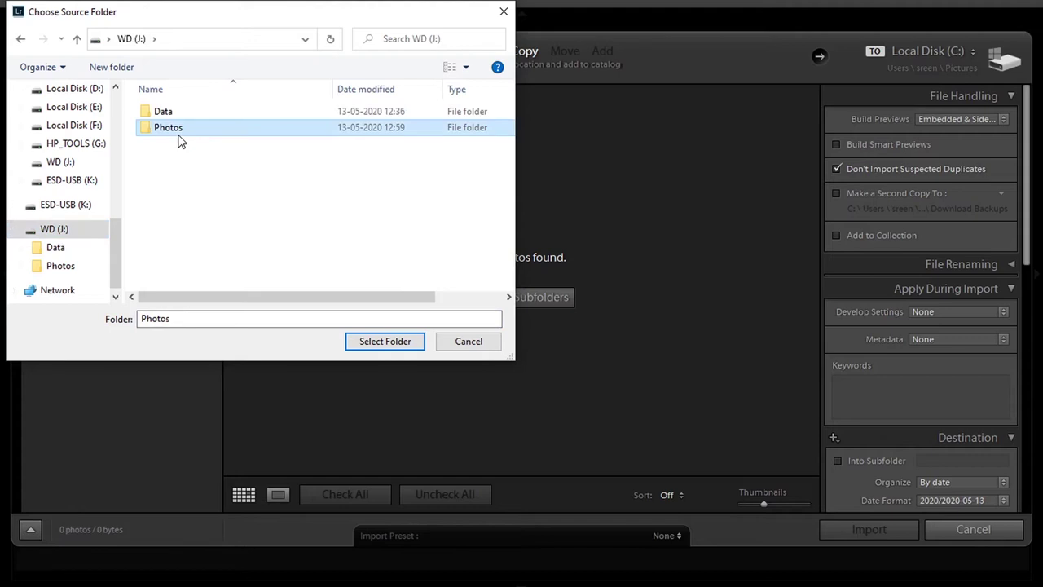
double_click(179, 133)
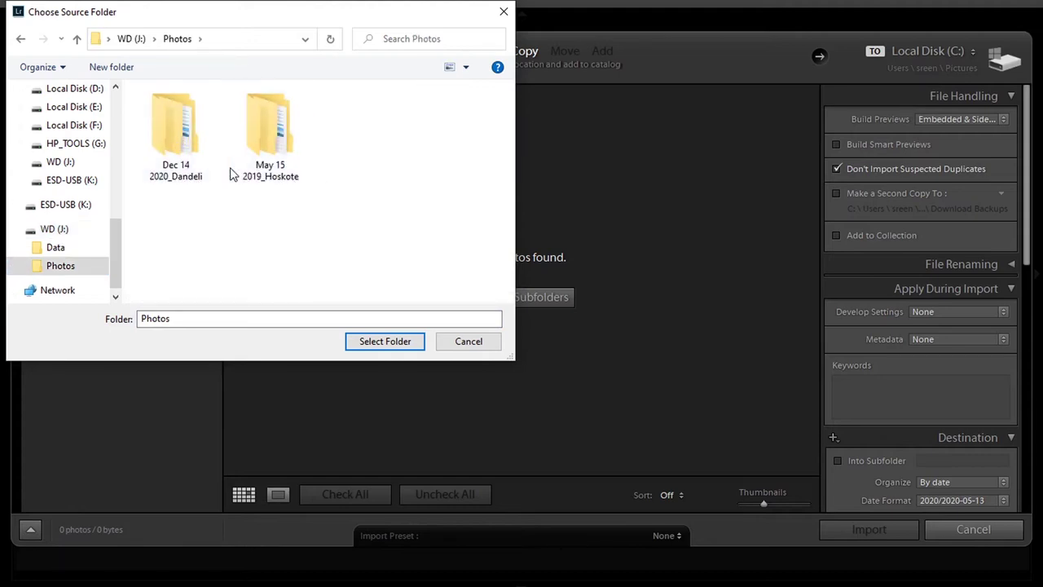
click(202, 155)
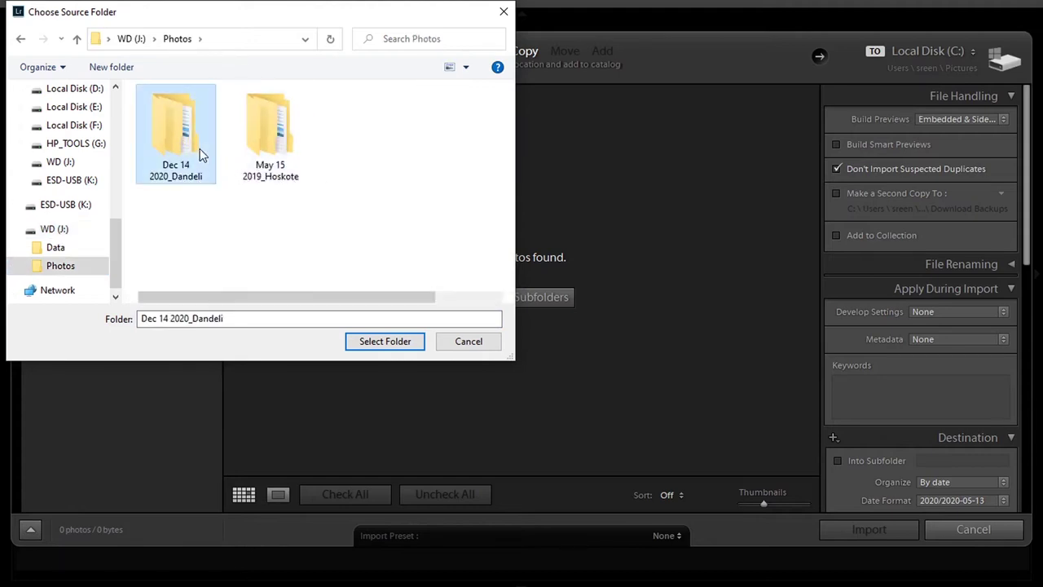
double_click(202, 155)
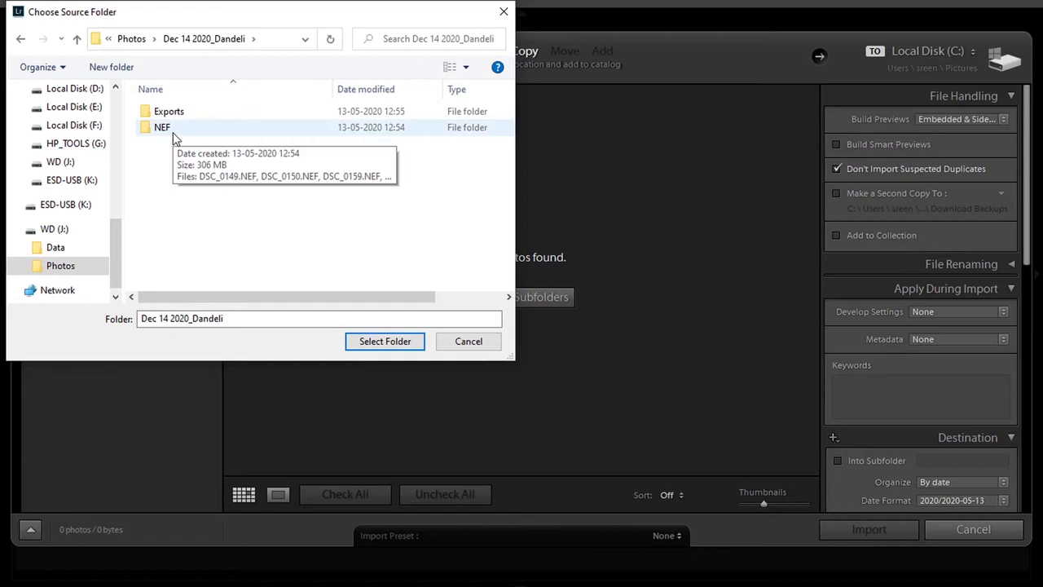
double_click(182, 132)
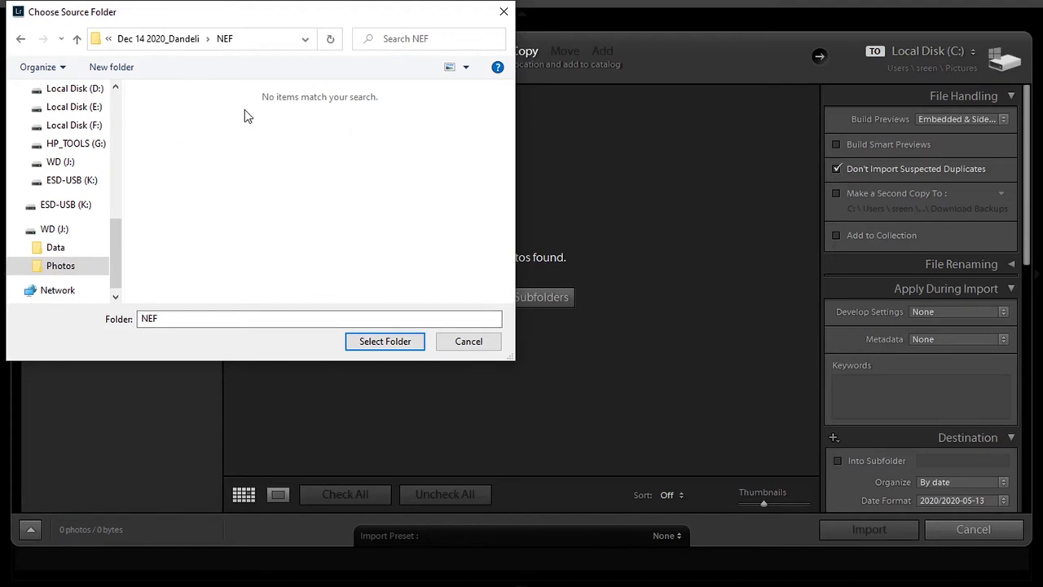
Step: Go back up to the root of WD (J:) and confirm Photos as the import source
click(141, 40)
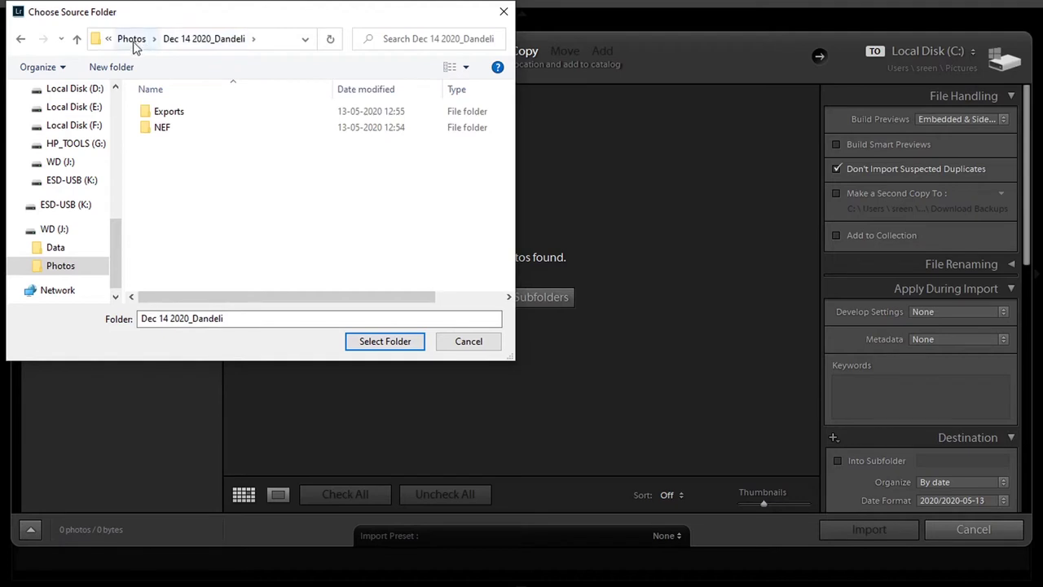
click(134, 41)
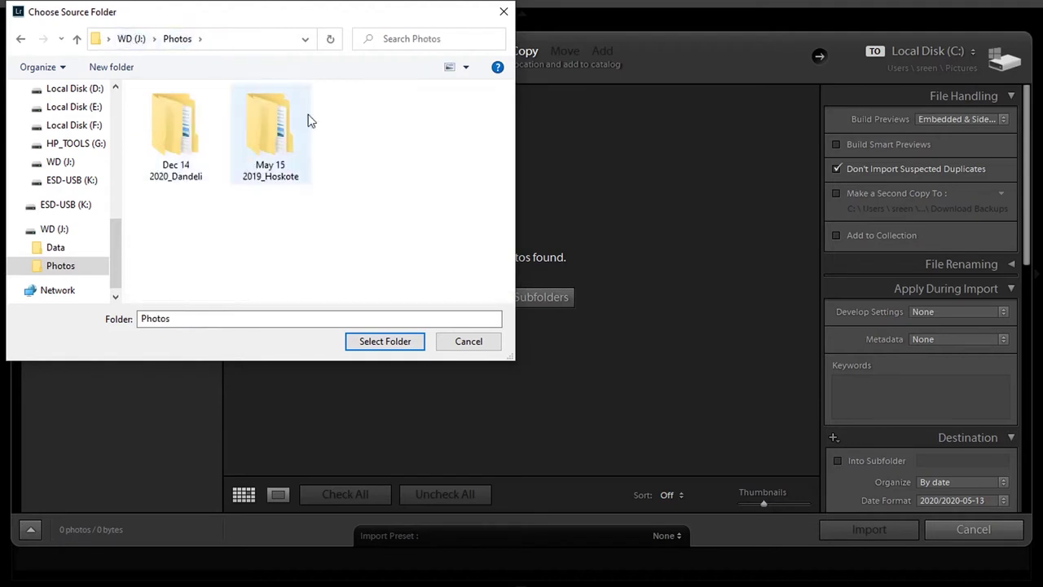
click(143, 41)
click(168, 128)
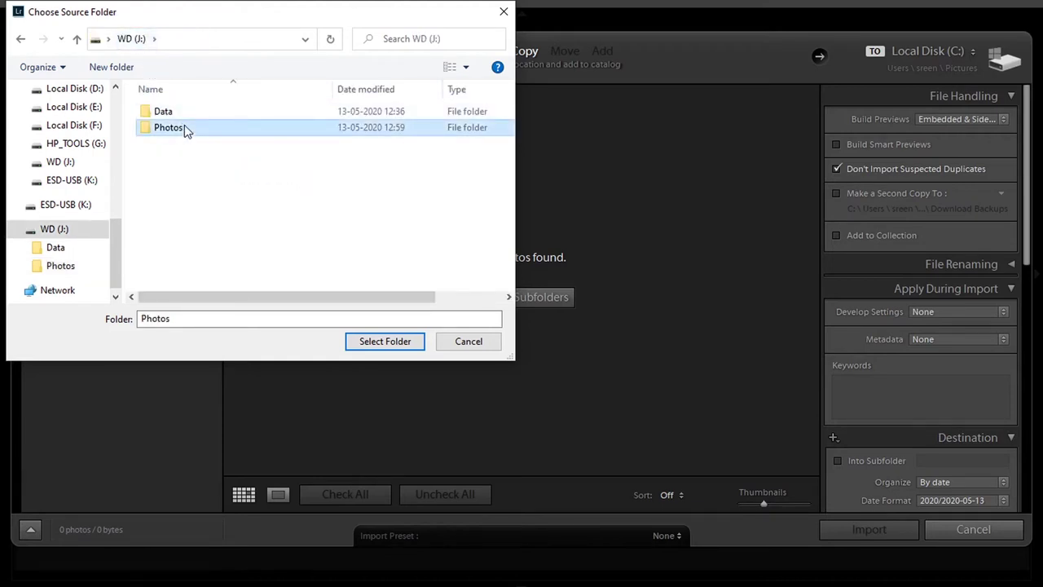
click(385, 342)
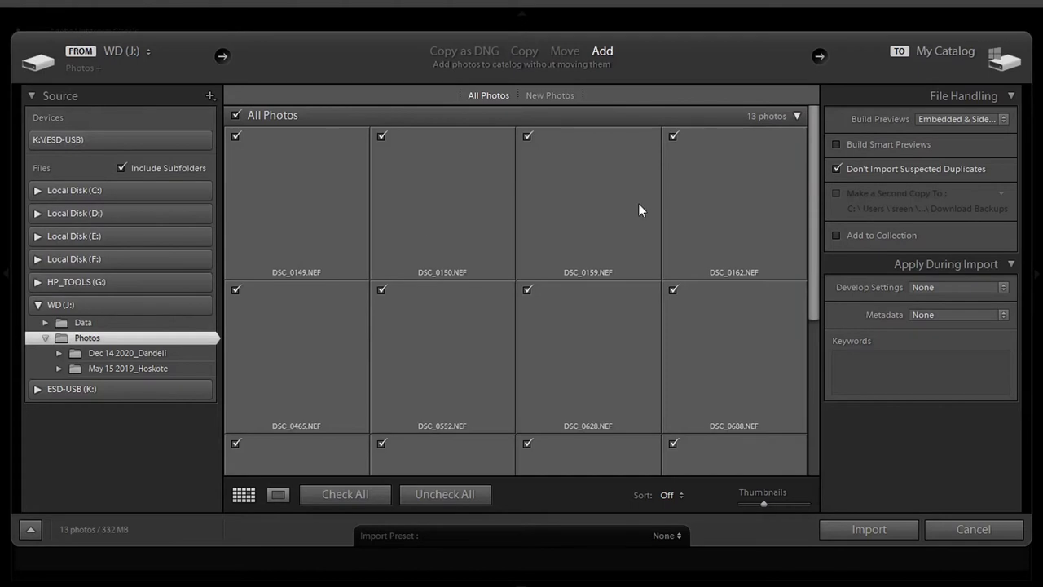
drag(813, 194, 819, 148)
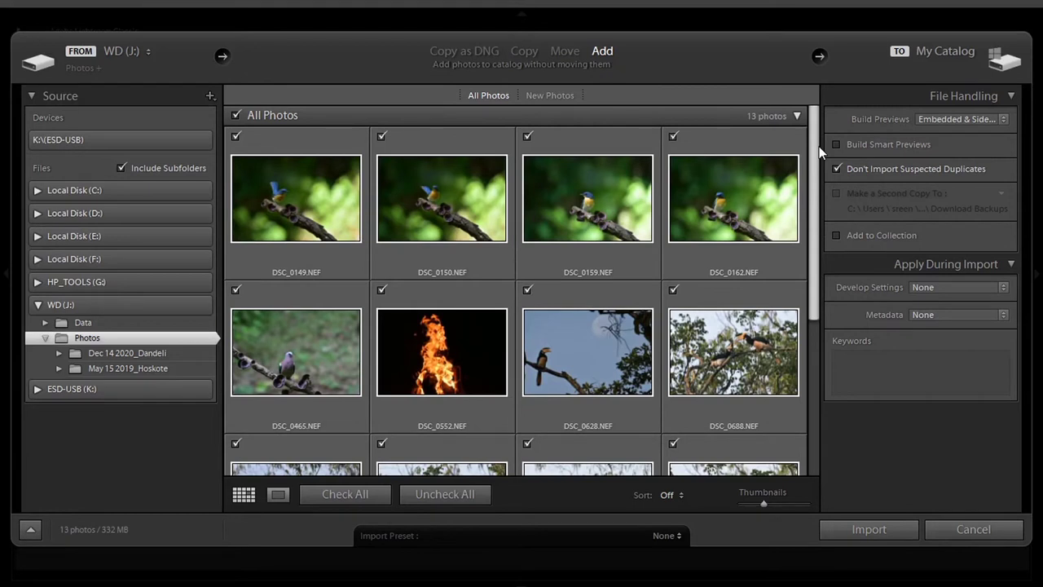
click(178, 166)
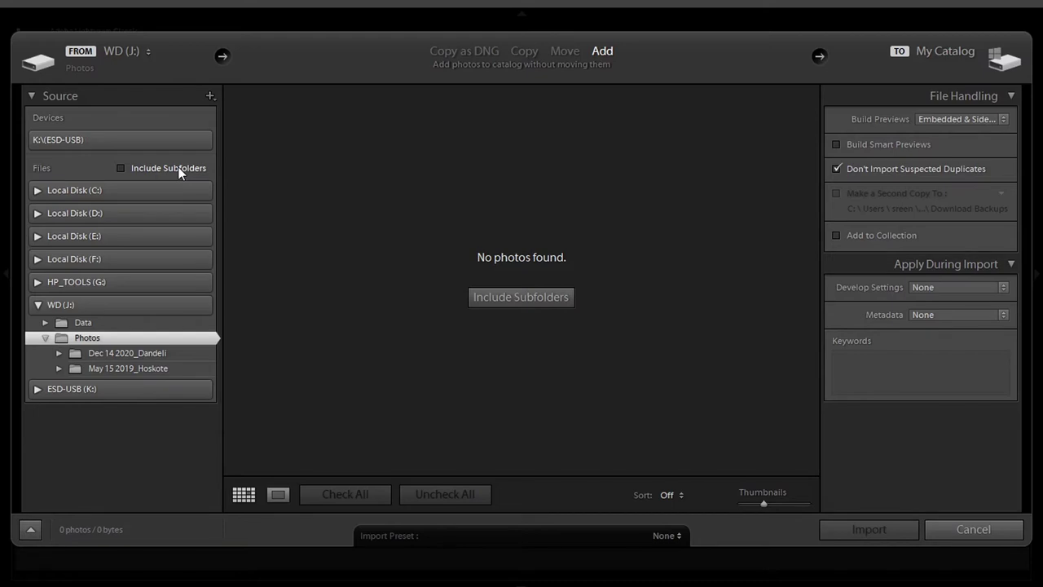
click(177, 167)
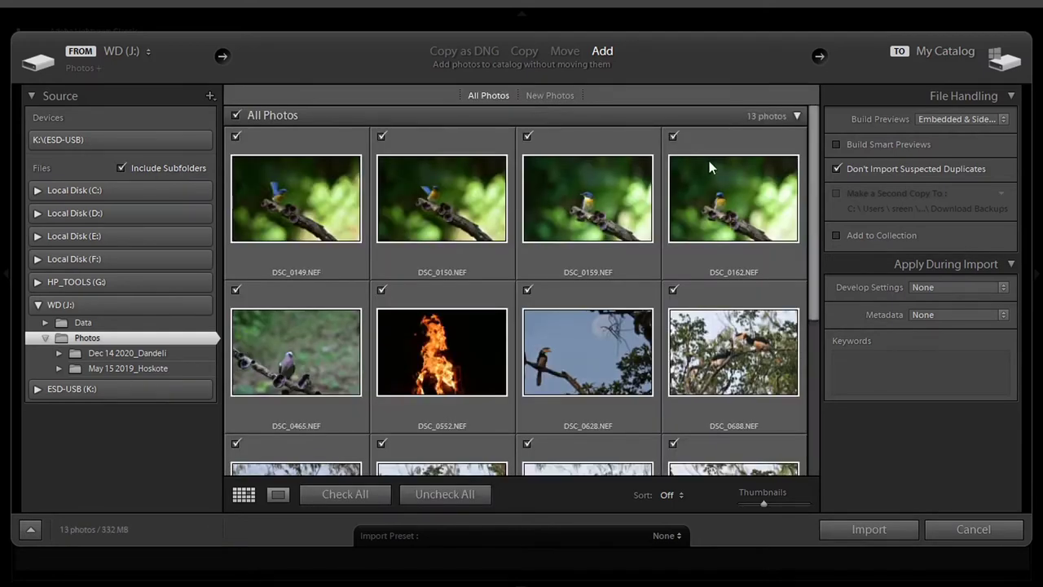
drag(819, 136, 820, 84)
Step: Collapse WD (J:) and mark DSC_0149, DSC_0628 and DSC_0690 for import
click(39, 305)
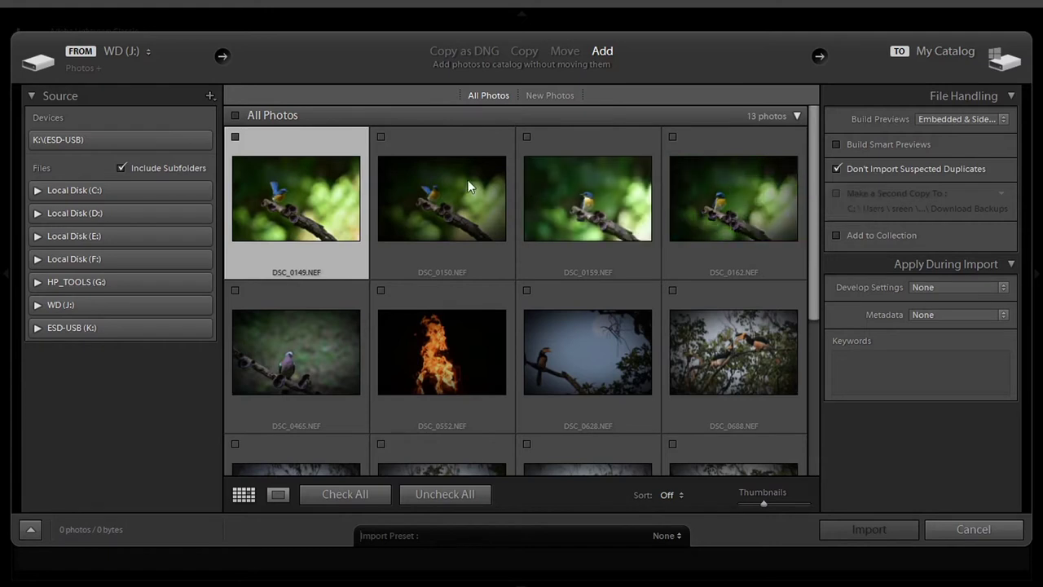
click(235, 138)
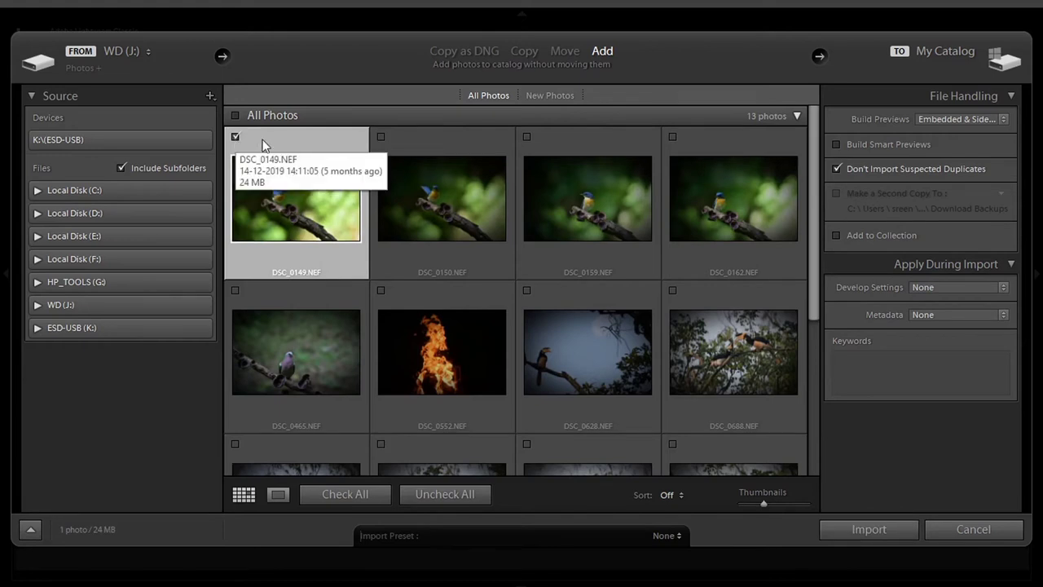
click(528, 291)
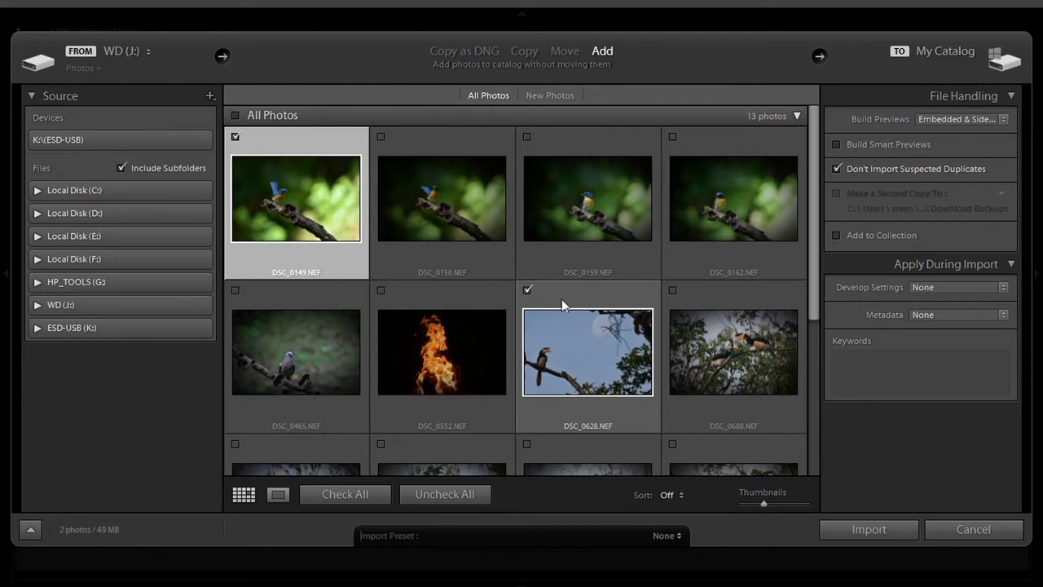
click(381, 445)
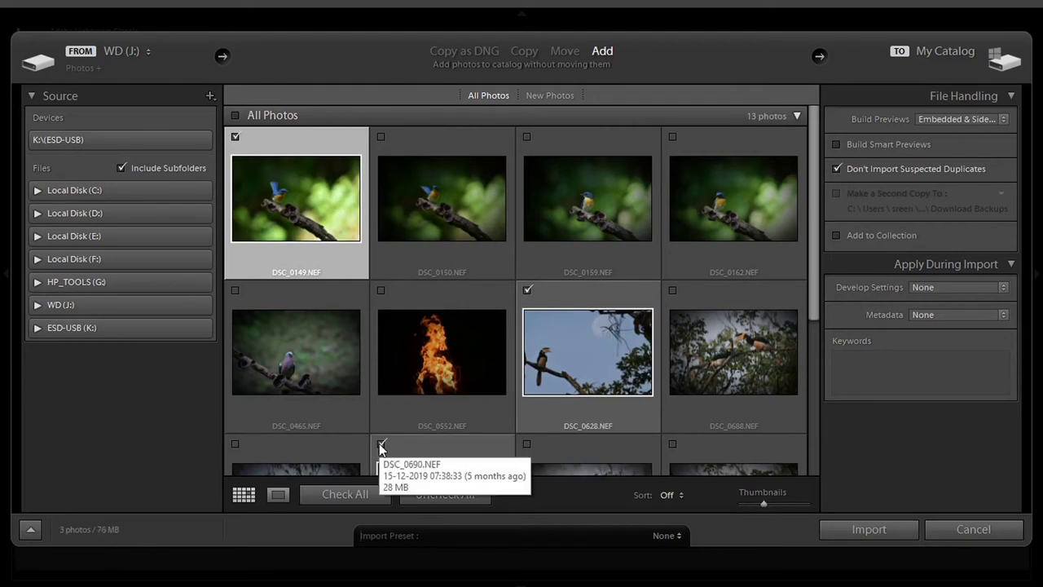
Step: Unmark those three photos again and select DSC_0149 through DSC_0688
click(381, 445)
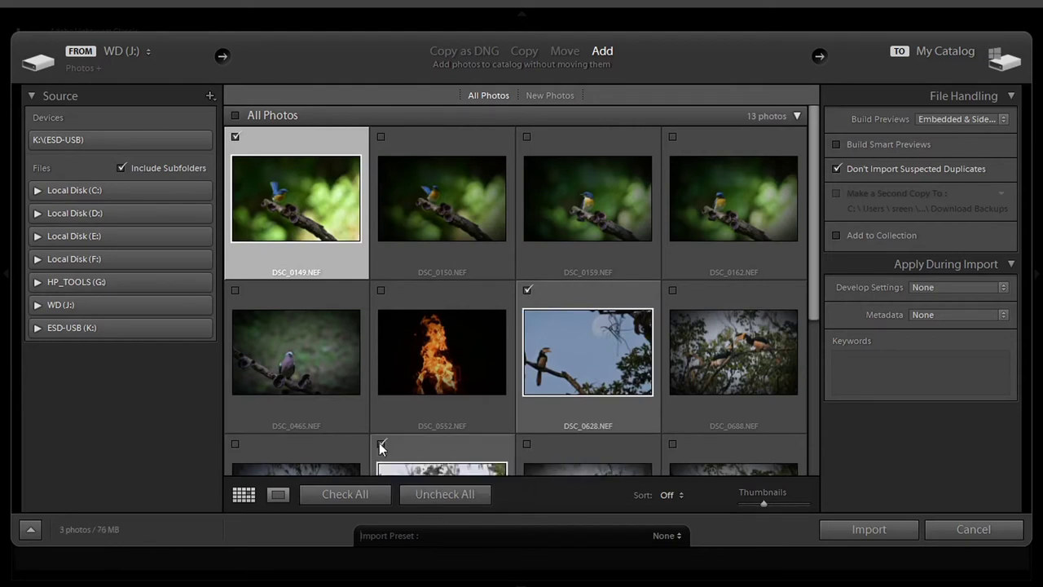
click(527, 291)
click(235, 137)
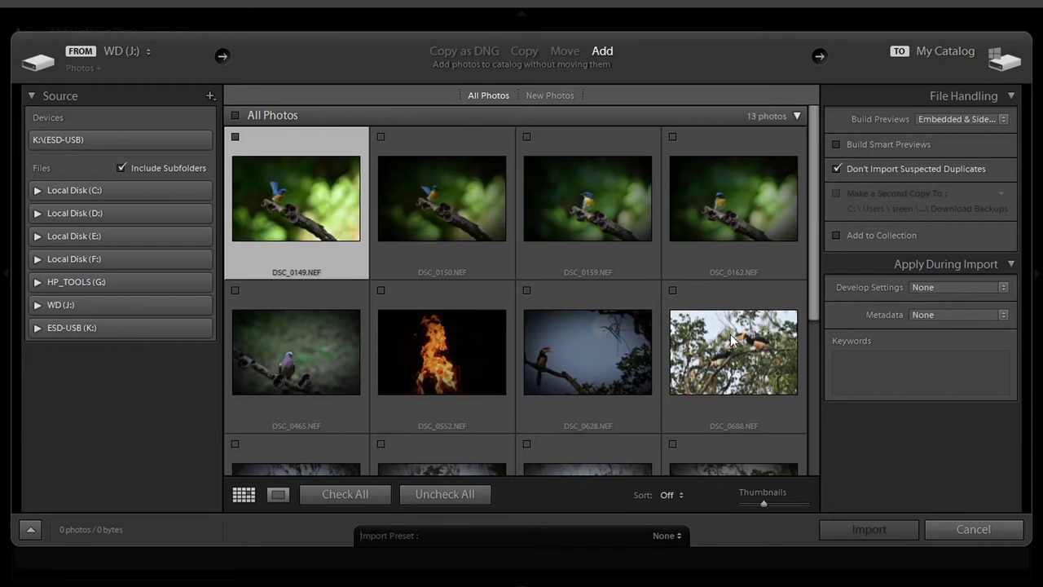
shift+click(731, 340)
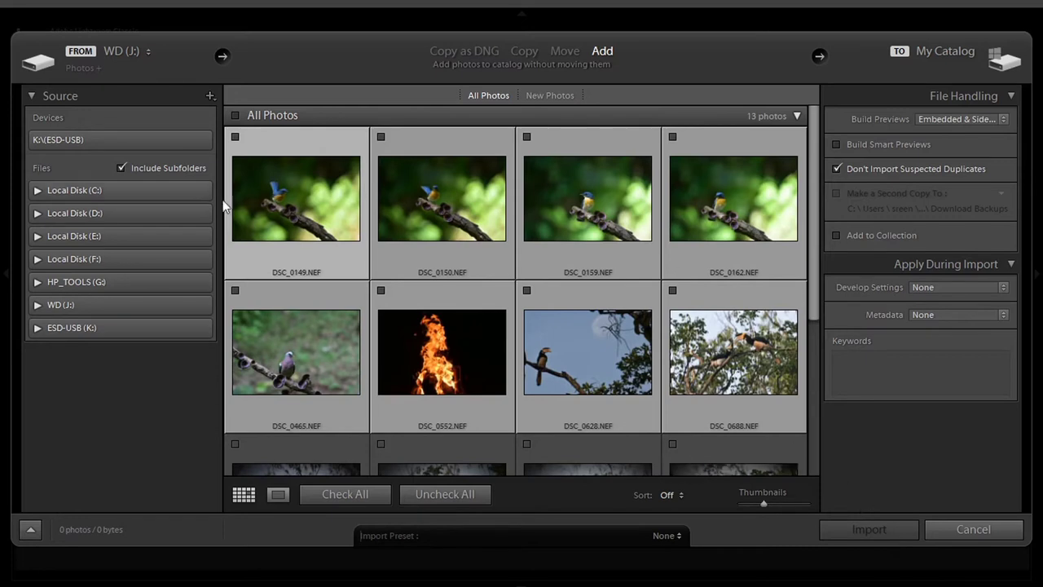
Step: Mark the eight selected photos for import with the P shortcut
mouse_move(481, 251)
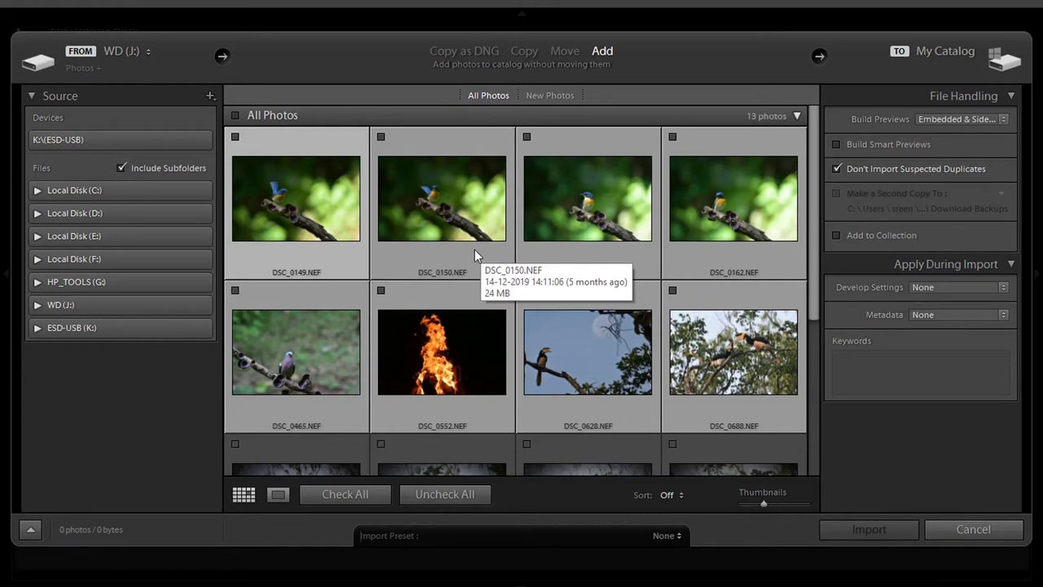
mouse_move(328, 207)
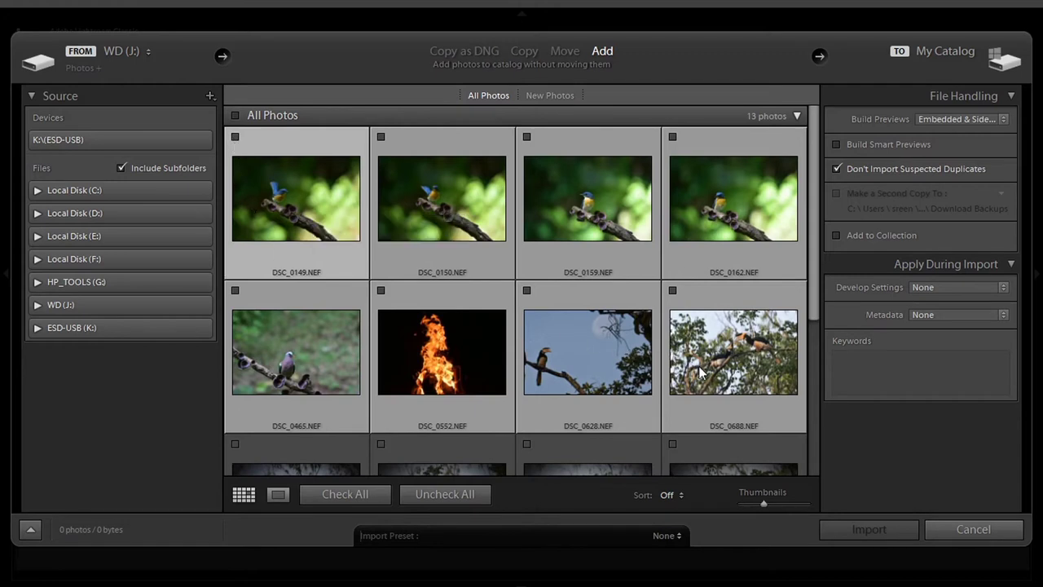
key(p)
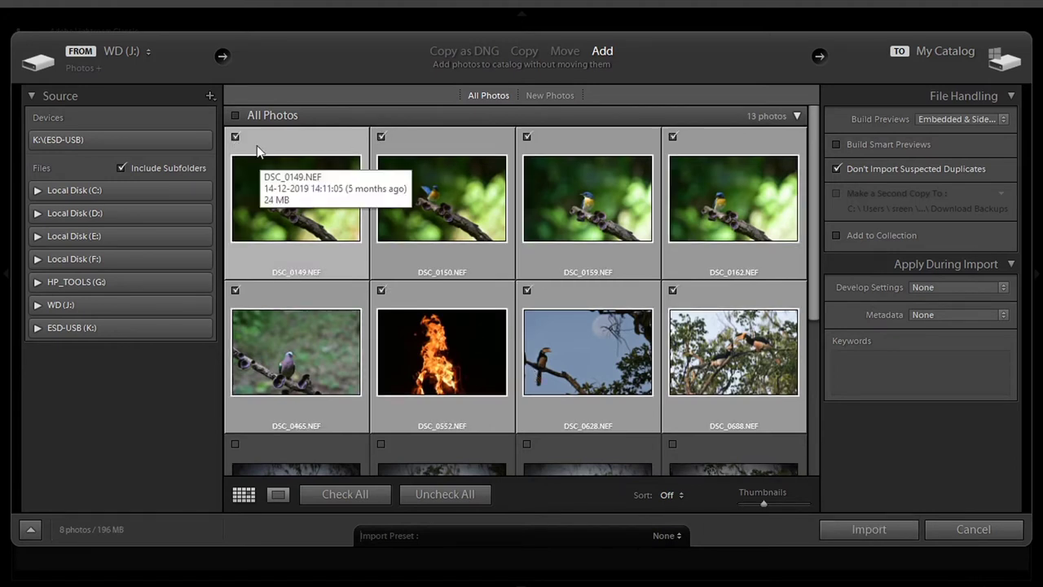
Step: Uncheck all photos, extend the selection across the first row, and filter to New Photos
click(235, 115)
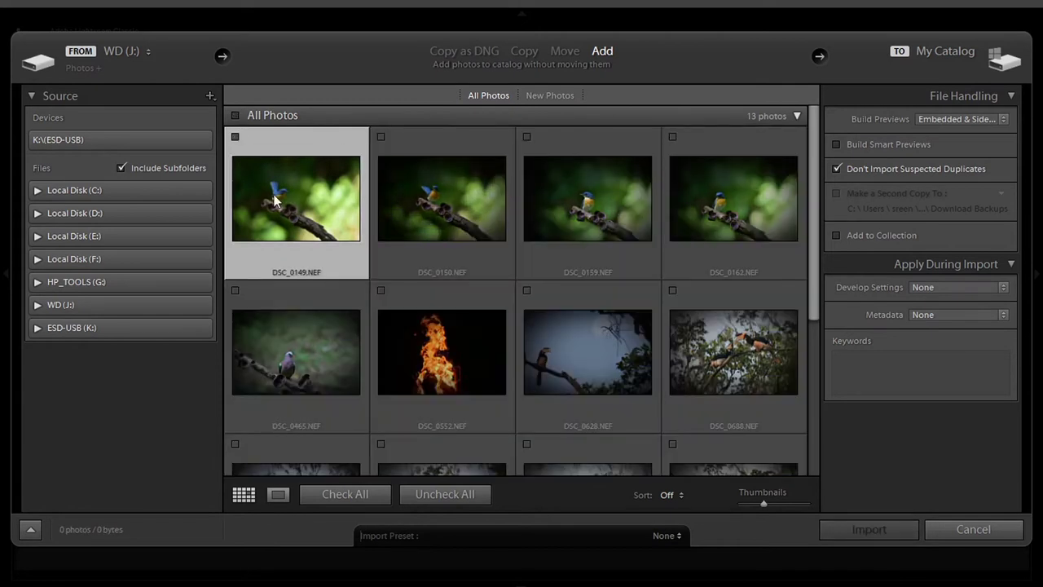
key(shift+Right)
key(shift+Right)
key(shift+Right)
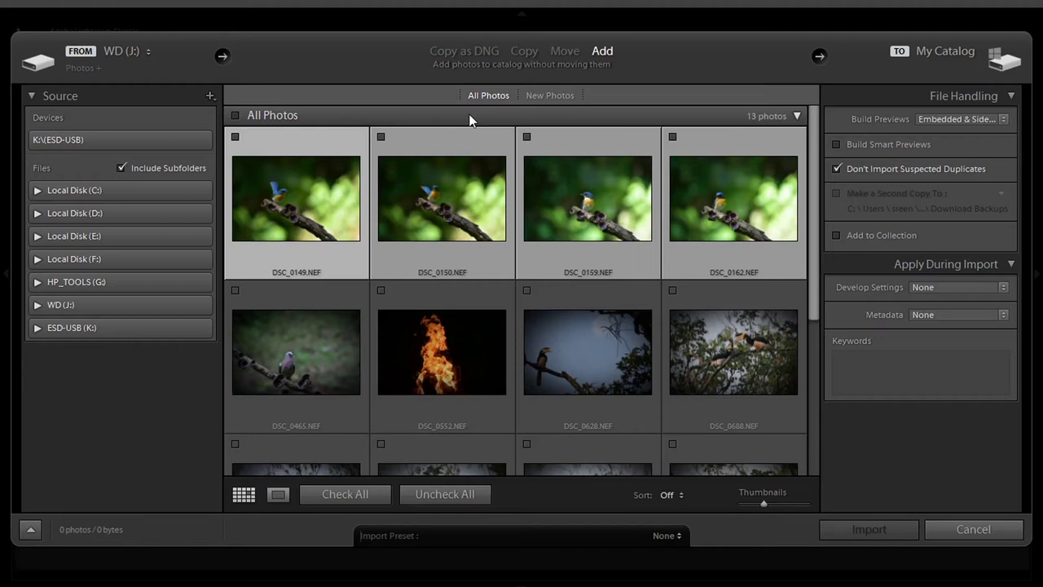
click(549, 94)
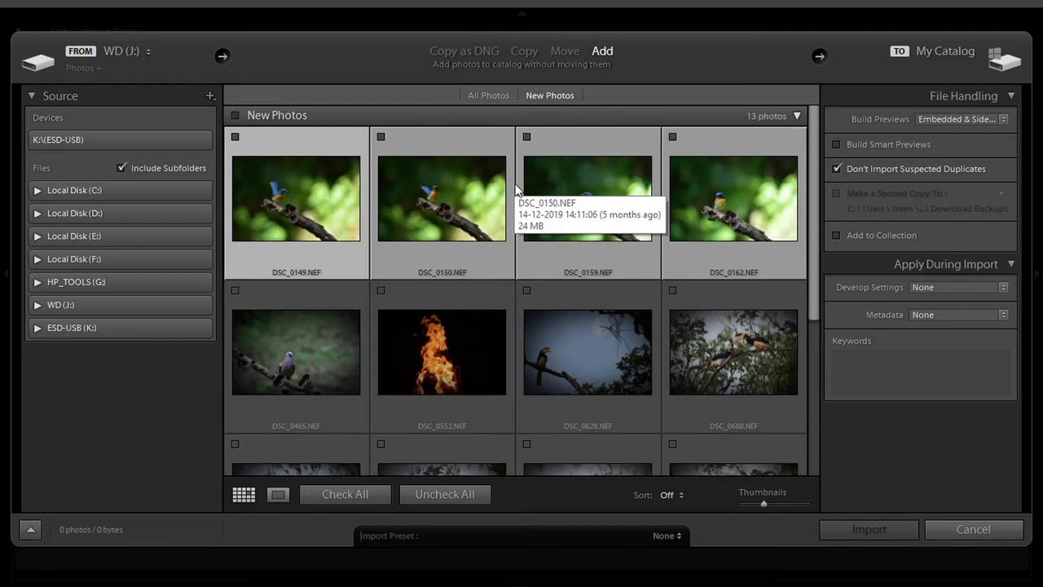
Step: Set the grid filter back to All Photos and scroll to the top
click(488, 95)
click(551, 96)
click(490, 95)
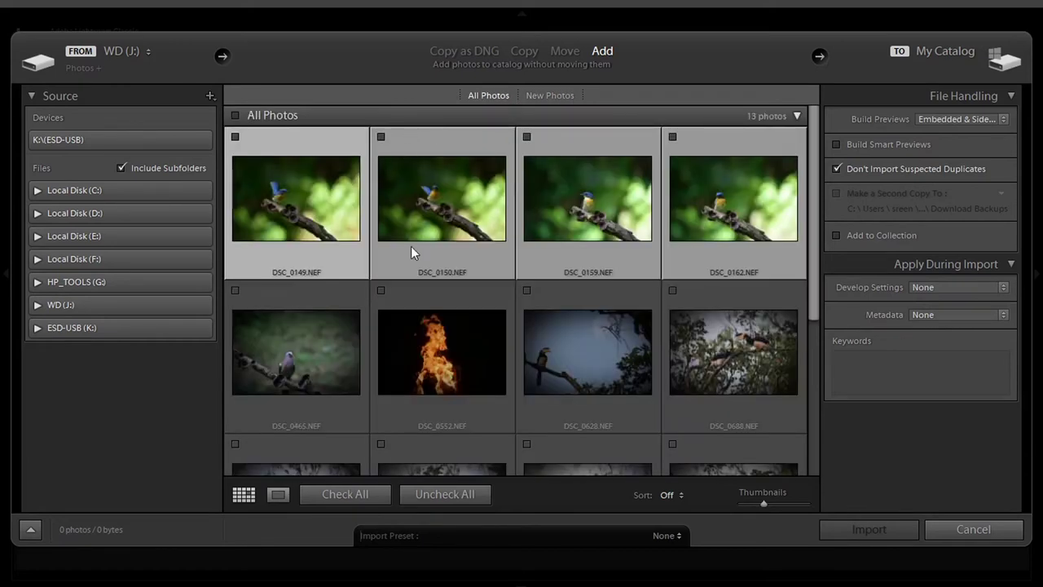
drag(812, 279, 811, 294)
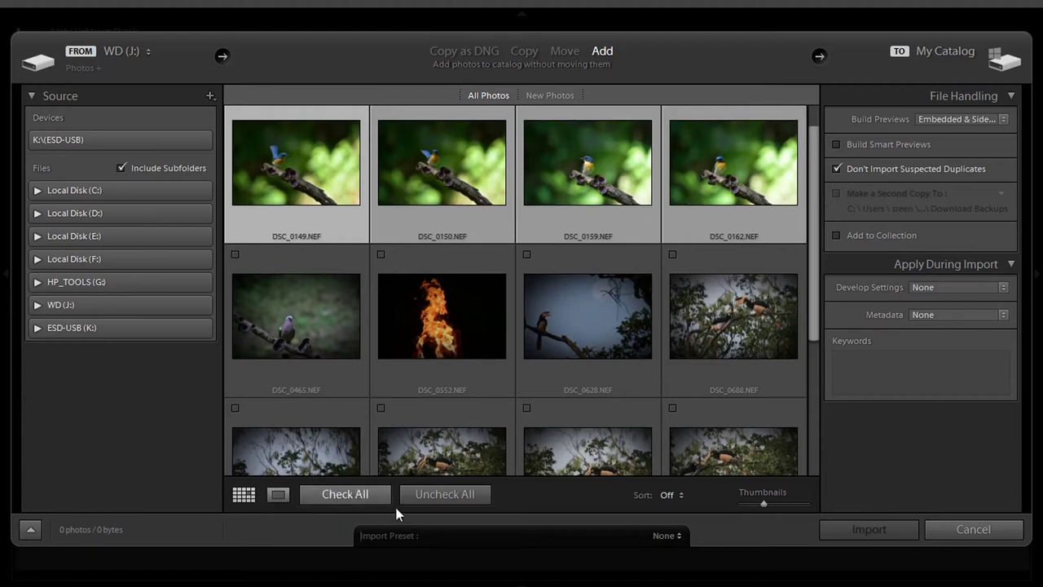
drag(815, 317, 815, 276)
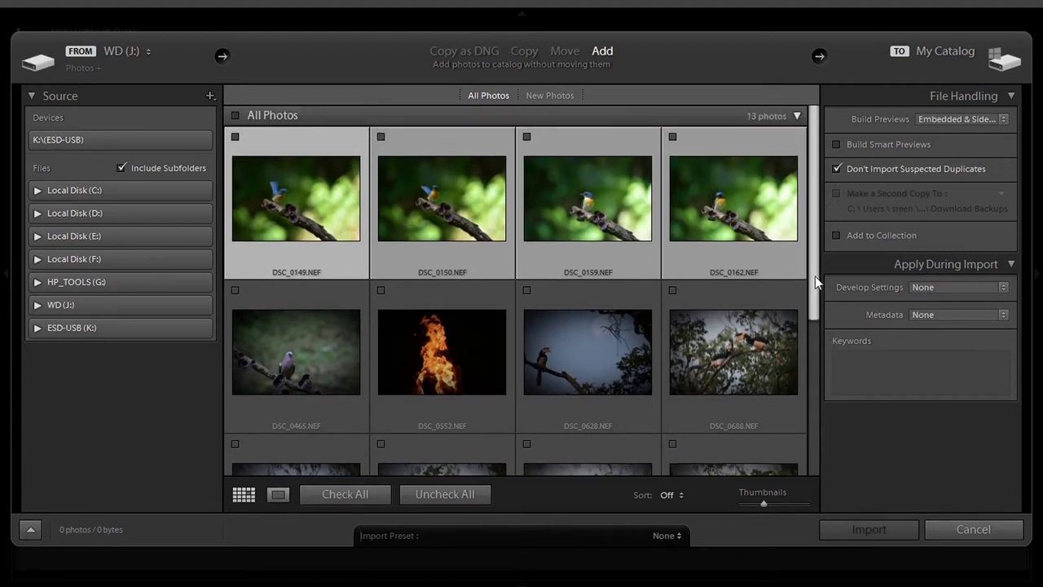
Step: Check all photos, uncheck them again, and open DSC_0149 in Loupe view
click(361, 494)
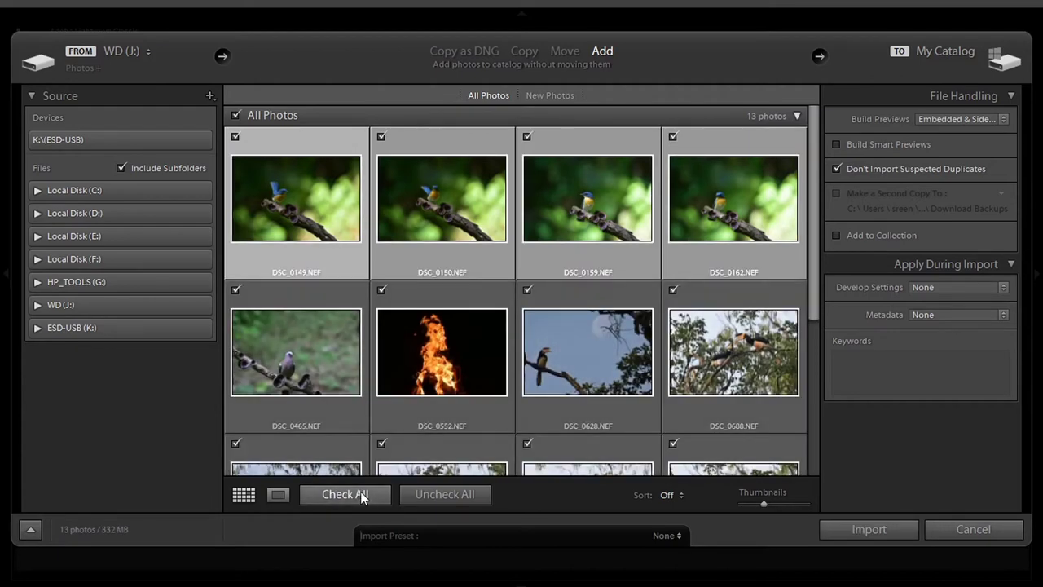
click(462, 500)
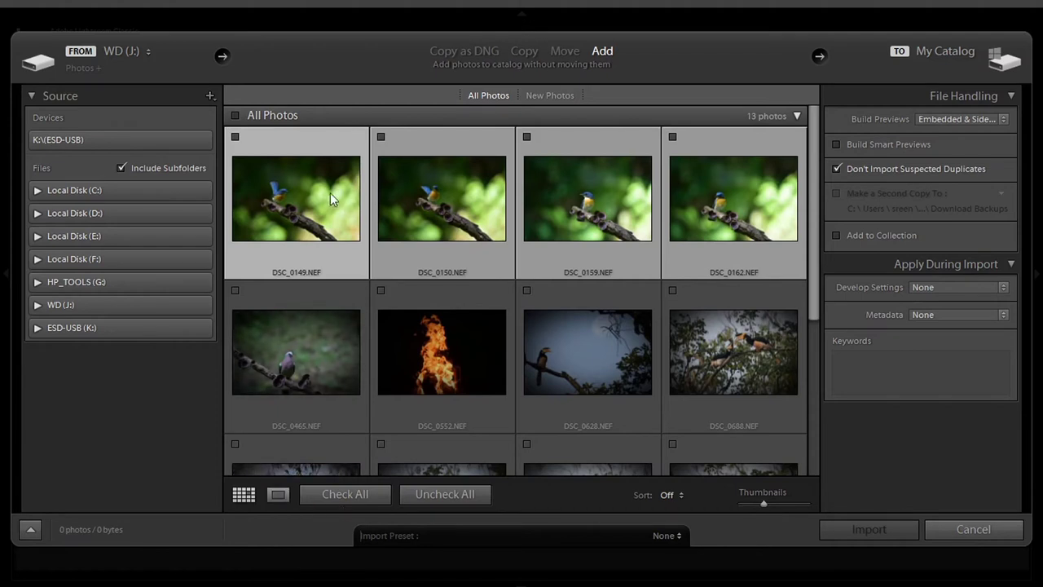
click(278, 495)
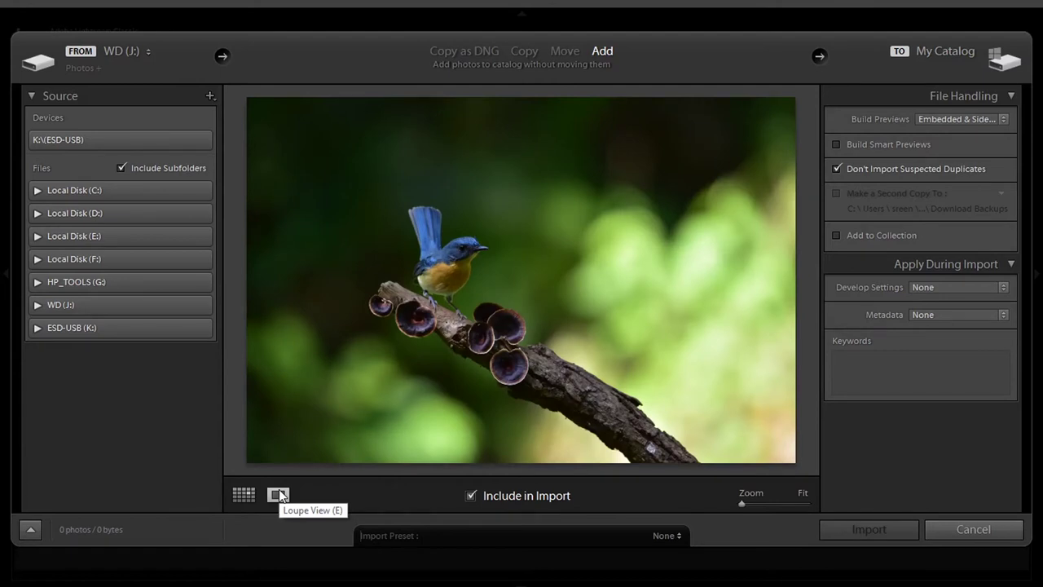
Step: Step through photos in Loupe view, including only the pigeon and hornbill DSC_0628 in the import
click(279, 492)
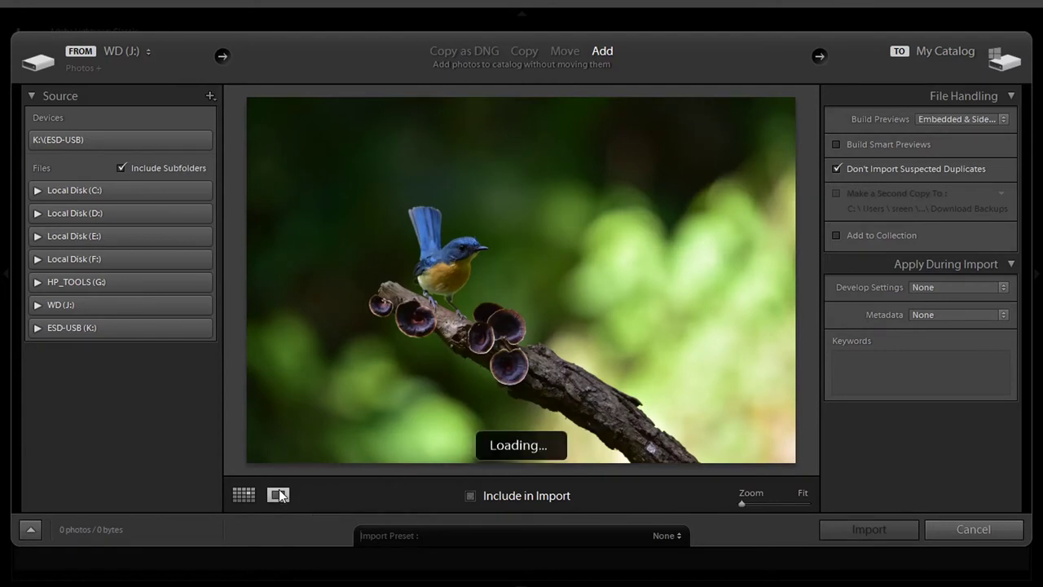
key(Right)
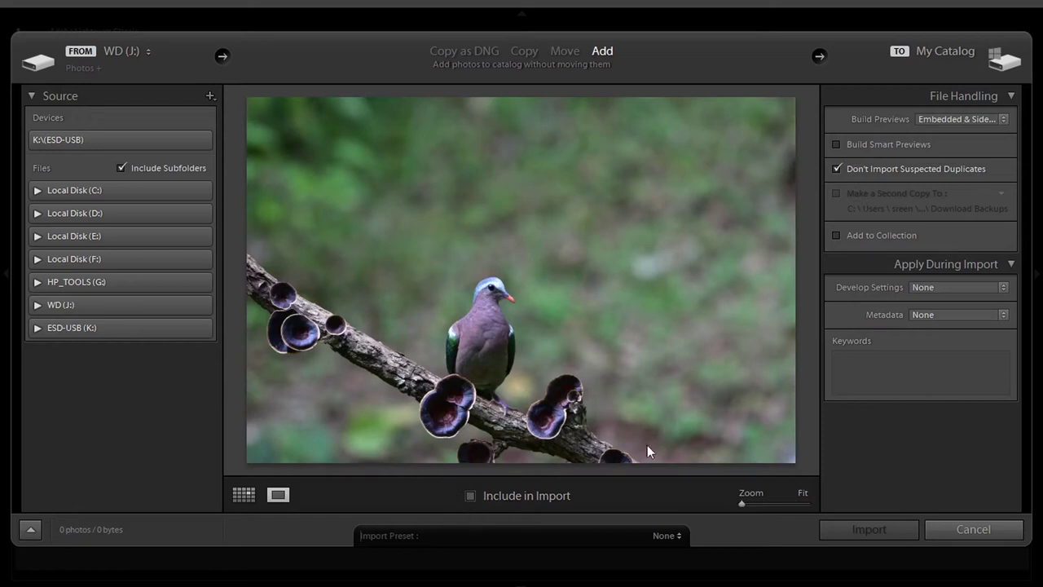
click(472, 496)
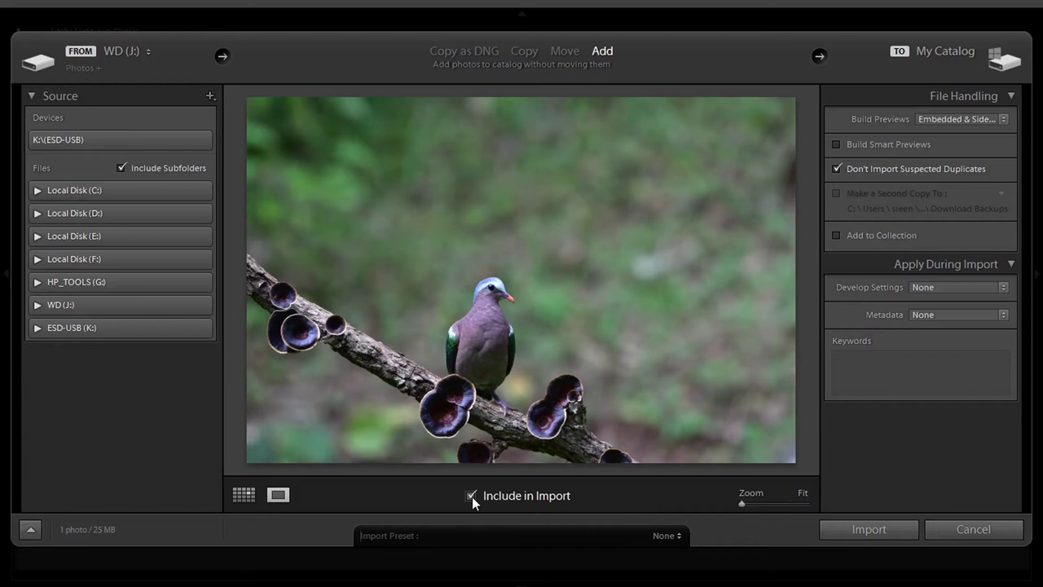
click(472, 496)
key(Right)
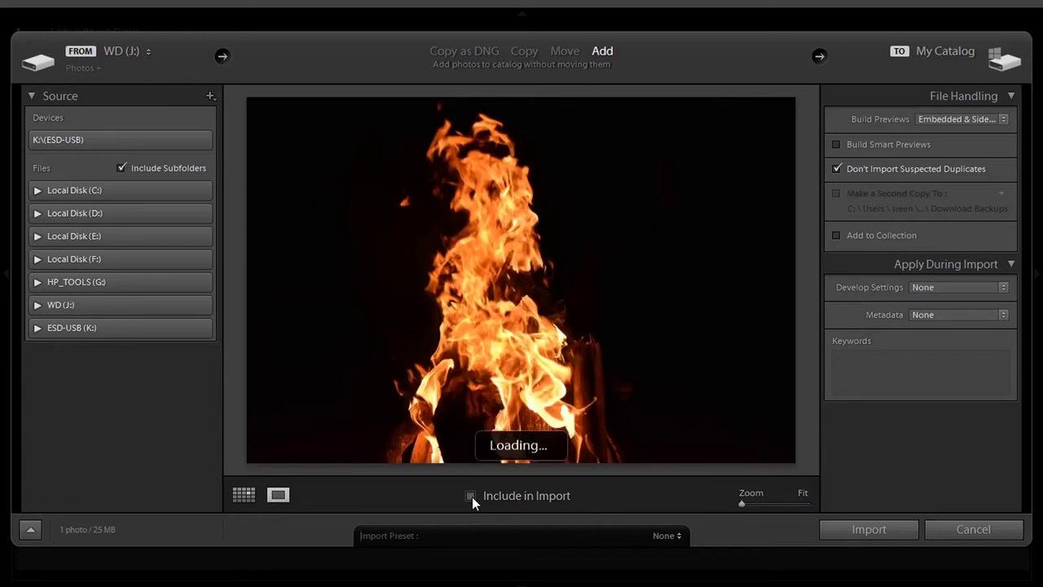
key(Right)
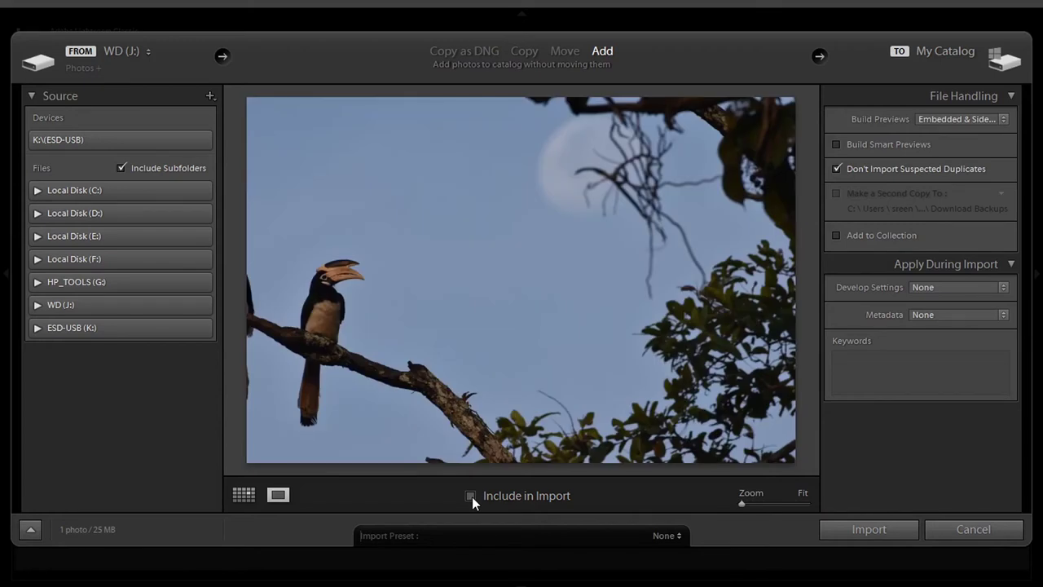
click(472, 496)
Step: Return to Grid view and reopen the hornbill photo in Loupe view
click(236, 495)
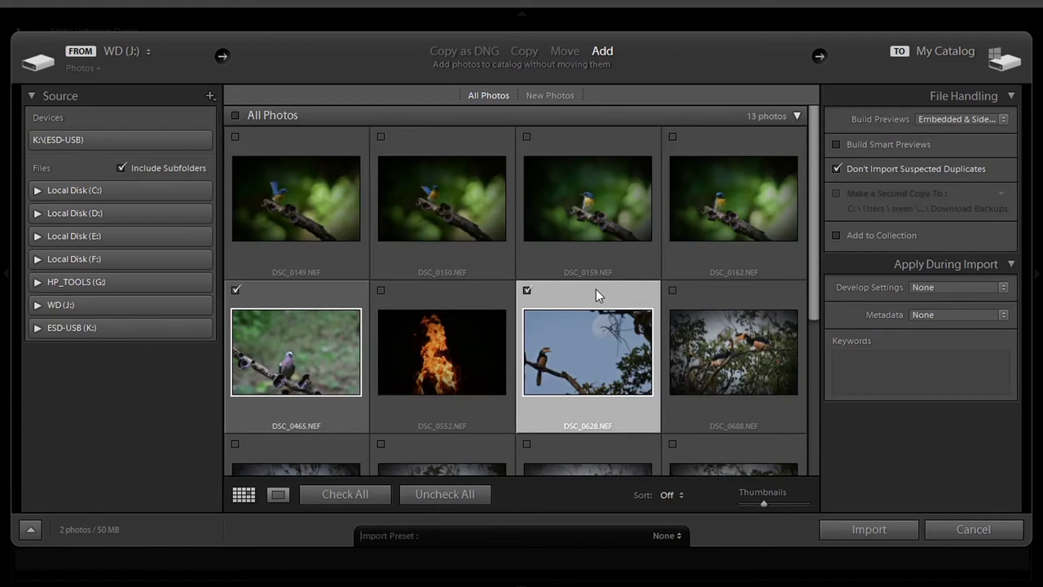
mouse_move(596, 289)
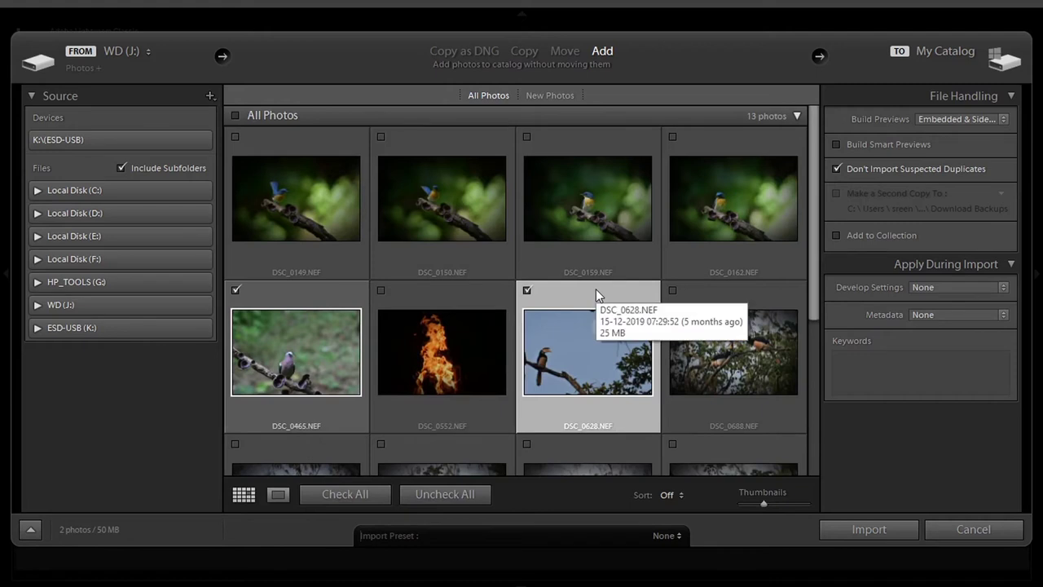
click(278, 494)
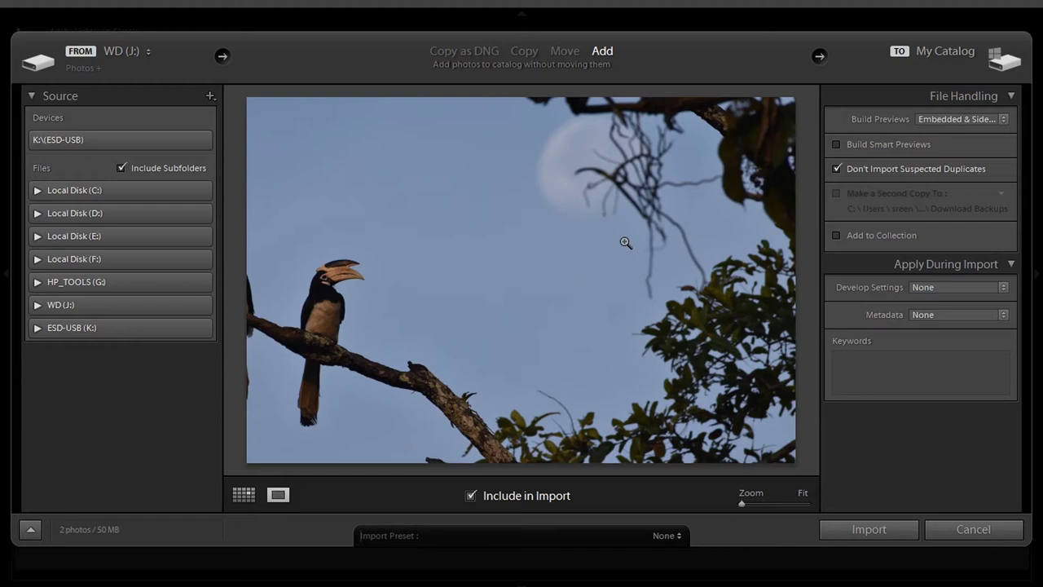
Step: Switch the import mode to Copy as DNG, then Copy, then Move
click(465, 51)
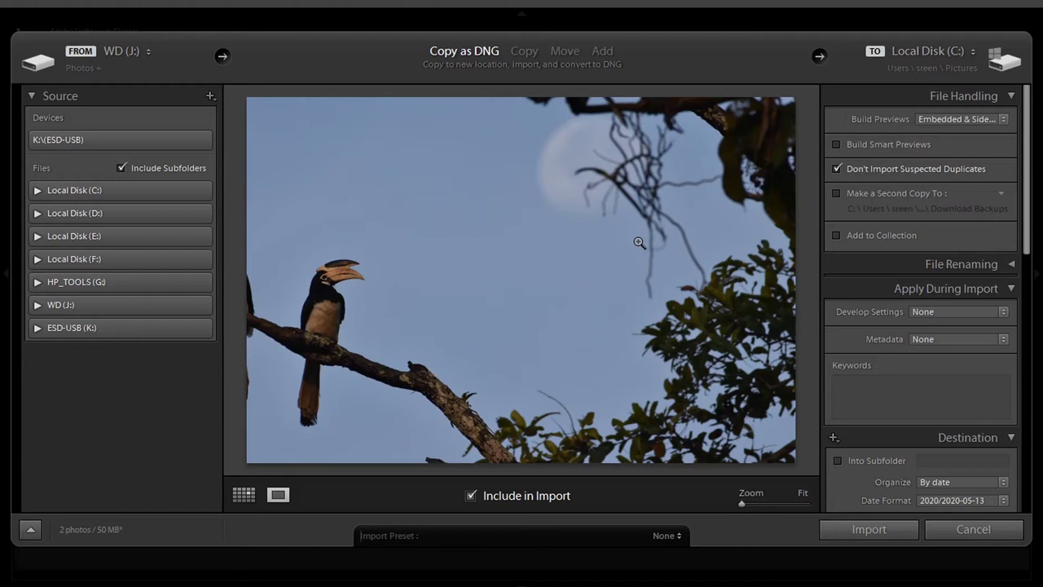
click(522, 52)
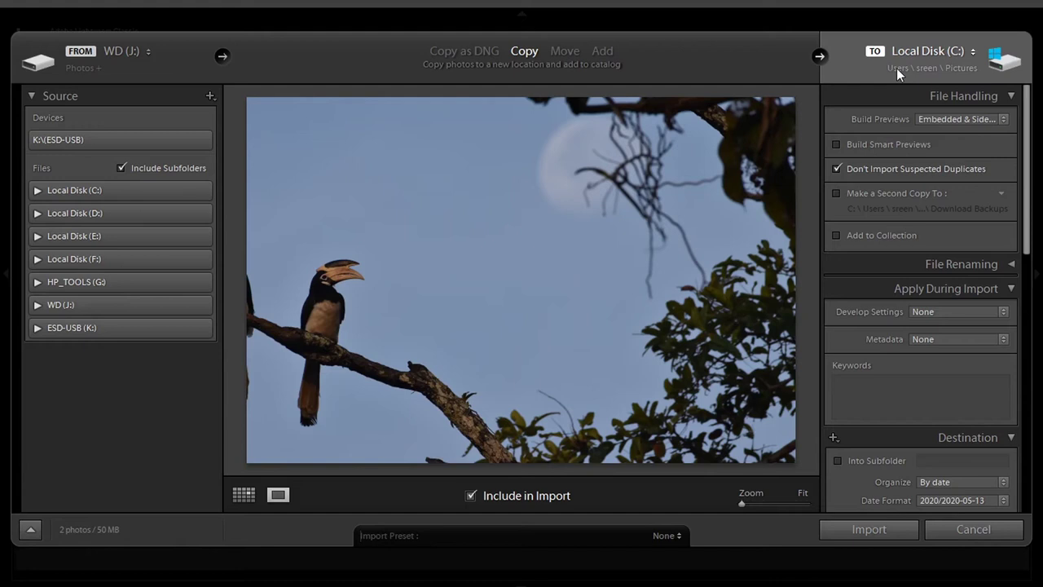
click(569, 53)
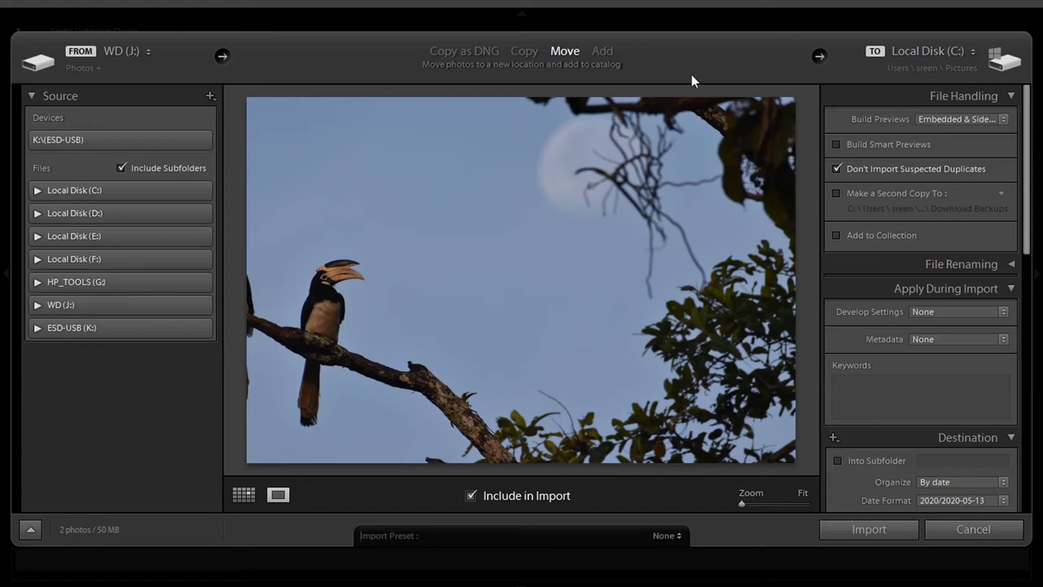
Step: Set the import mode to Add, adding photos into My Catalog without moving them
click(603, 51)
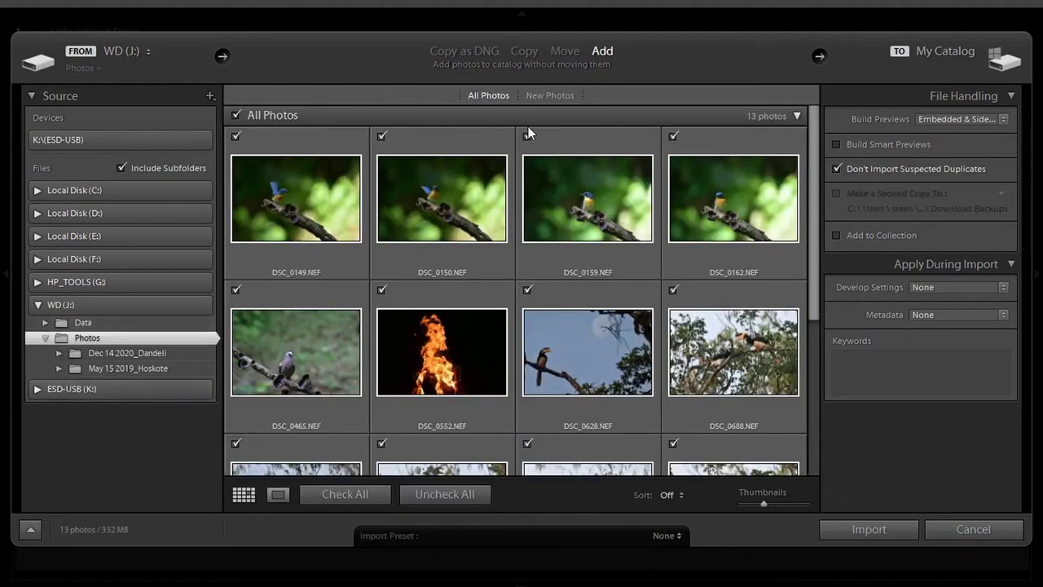
mouse_move(564, 239)
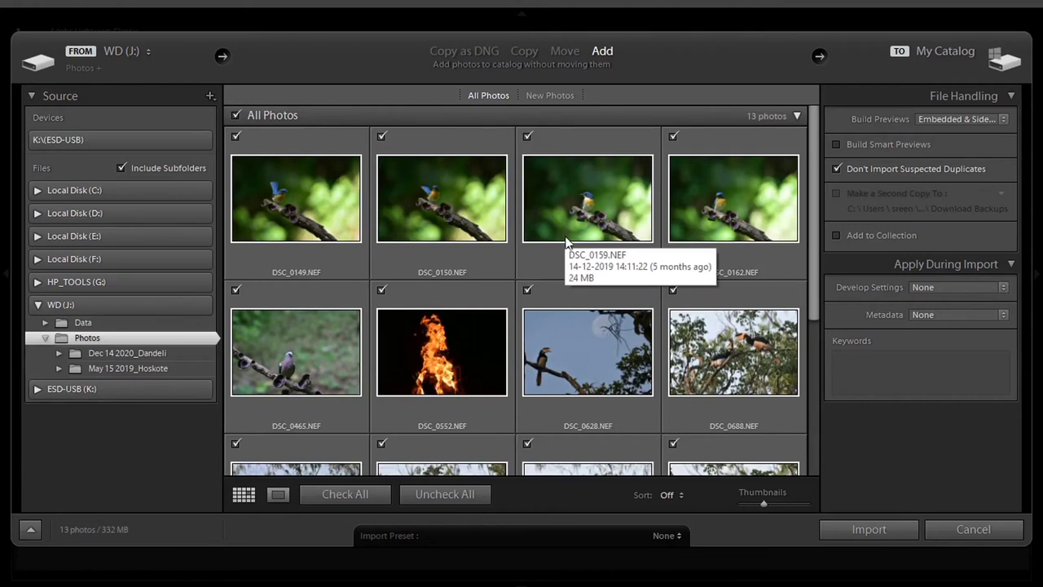
Step: Open the Sort dropdown below the import thumbnail grid
click(675, 495)
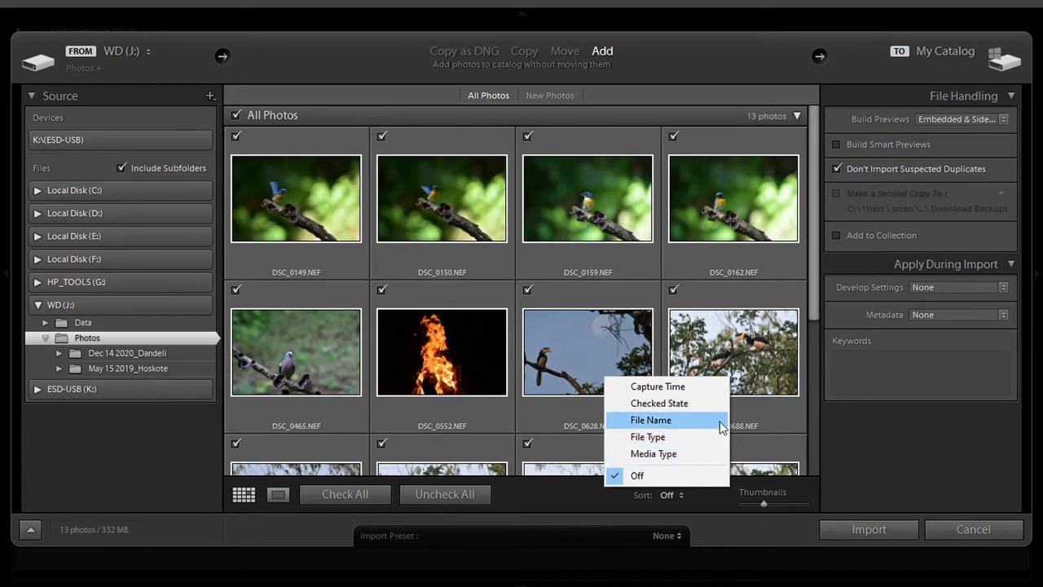
click(706, 392)
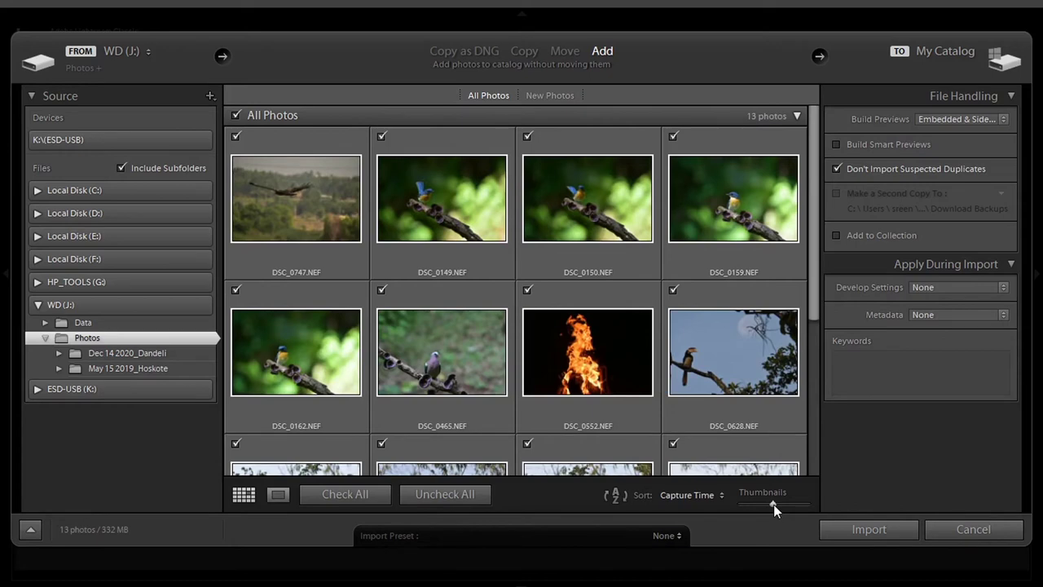
mouse_move(772, 503)
mouse_down()
mouse_move(796, 503)
mouse_move(768, 505)
mouse_up()
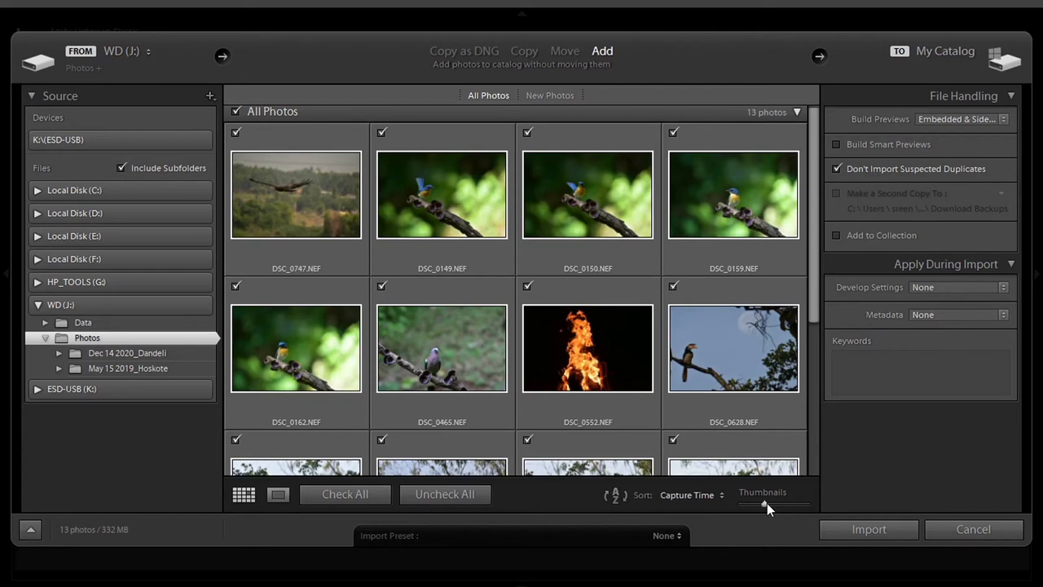
Step: View the next photo enlarged in Loupe view, excluding and re-including it, then return to the grid
click(280, 497)
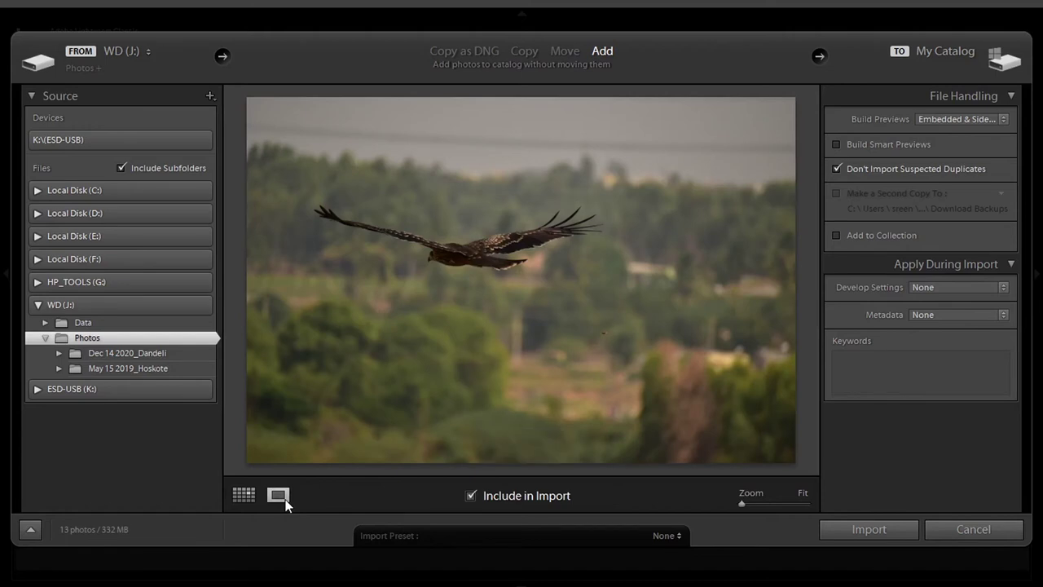
key(Right)
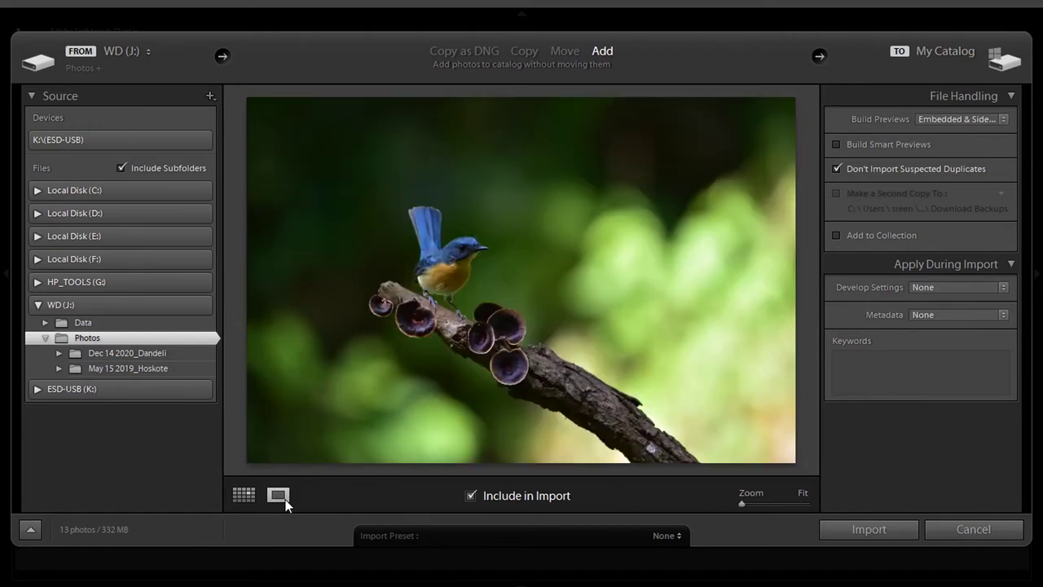
click(471, 495)
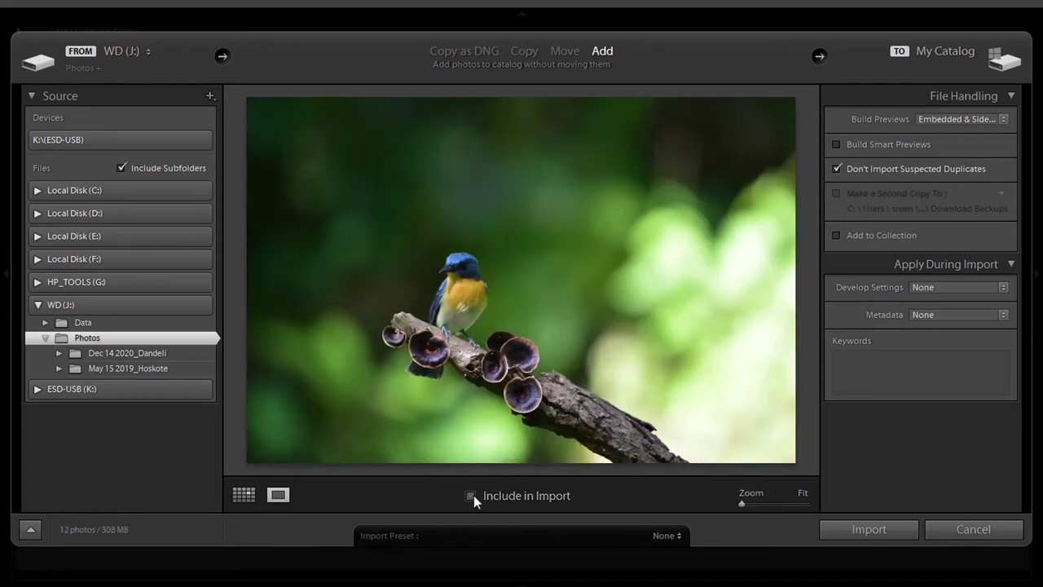
click(472, 495)
click(249, 492)
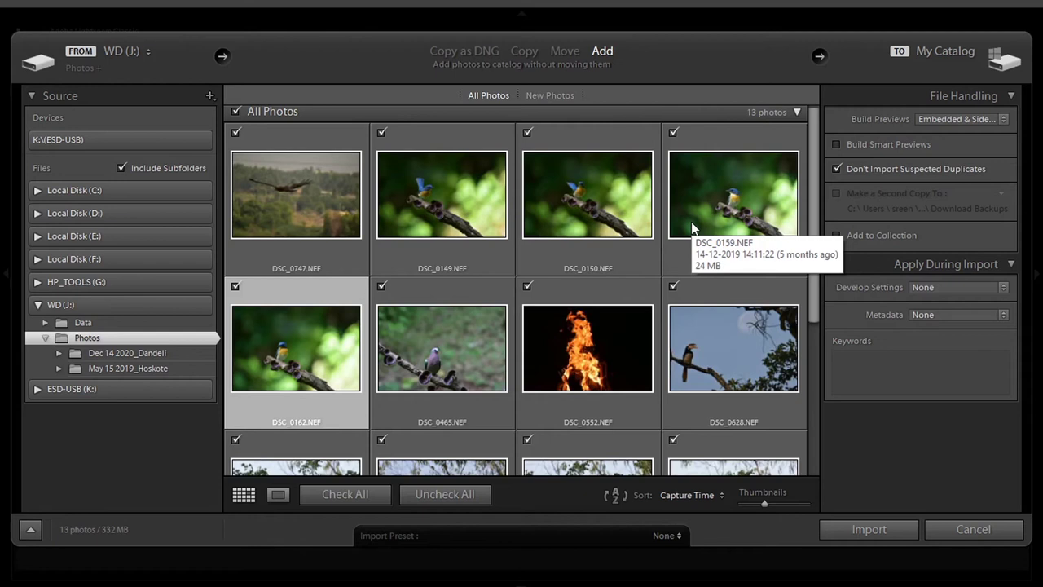
Step: List the Build Previews choices: Minimal, Embedded & Sidecar, Standard and 1:1
click(986, 122)
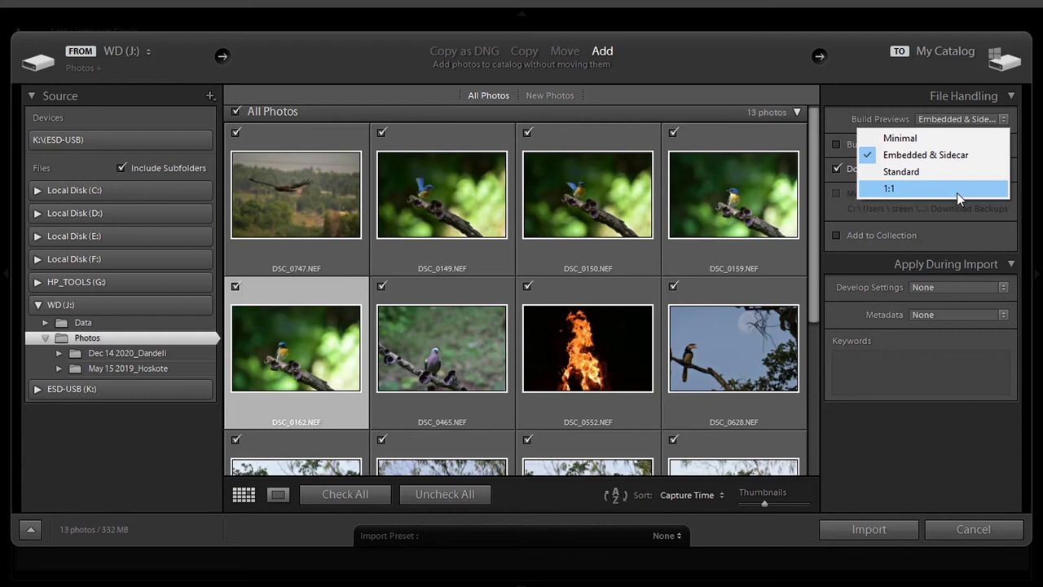
Step: Dismiss the Build Previews list, keeping Embedded & Sidecar previews
click(960, 234)
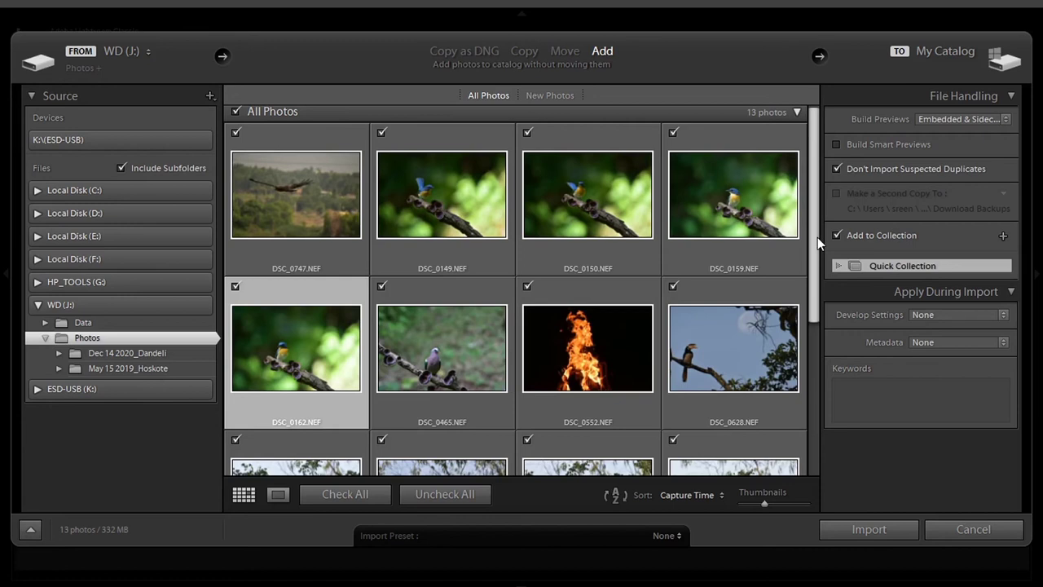
click(1005, 237)
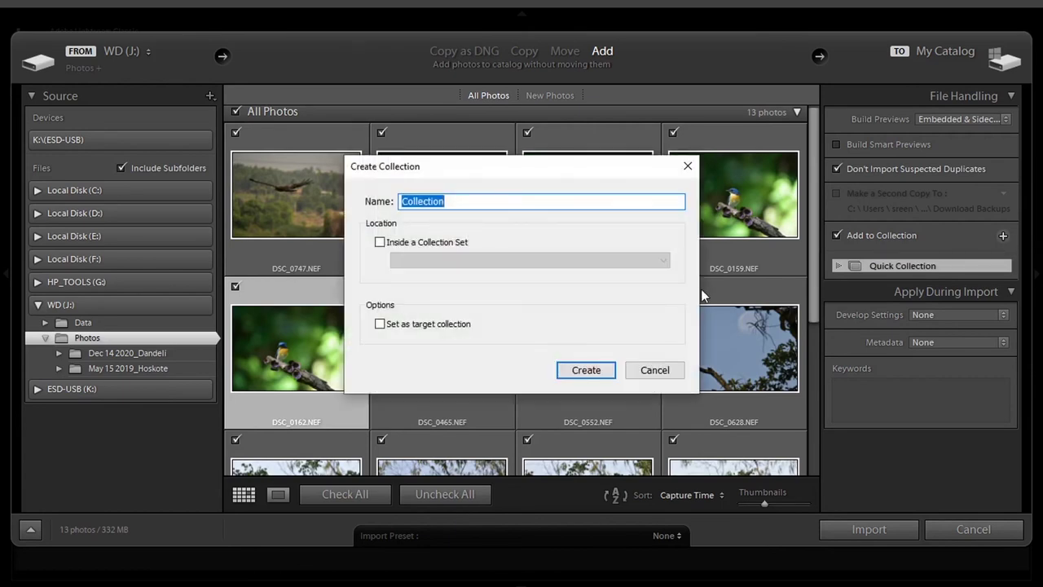
click(664, 369)
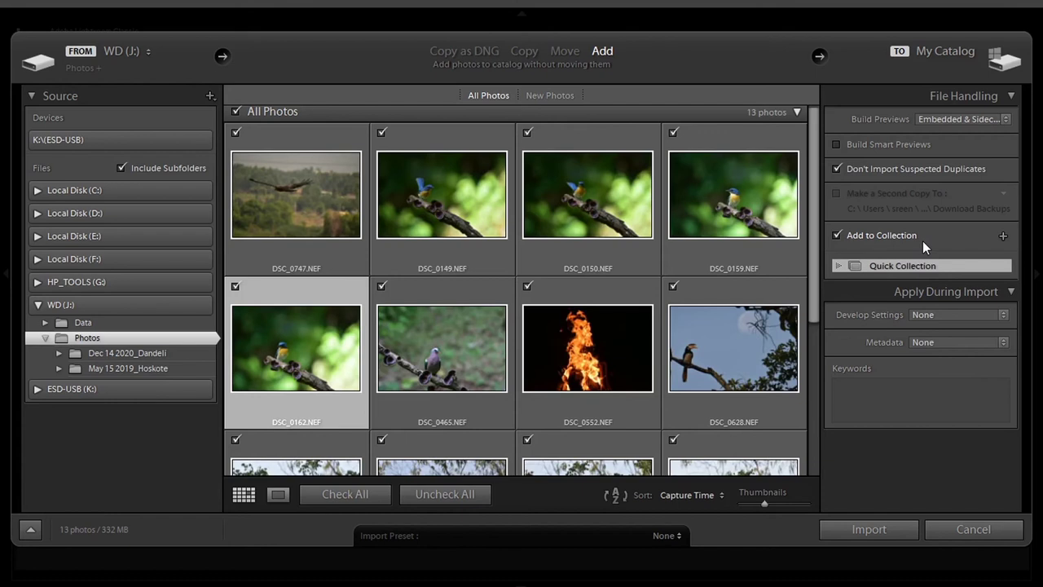
click(947, 396)
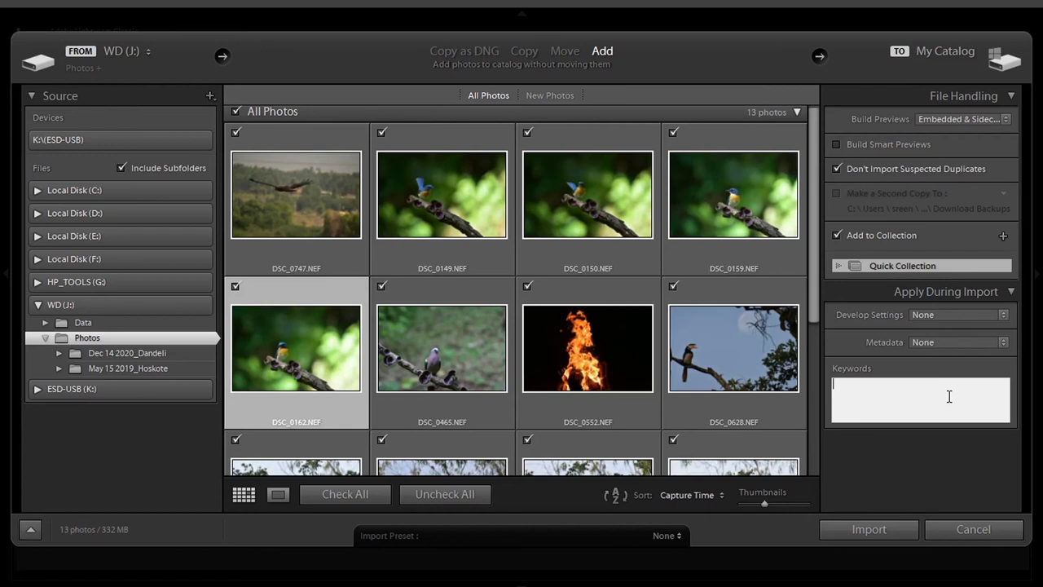
click(951, 341)
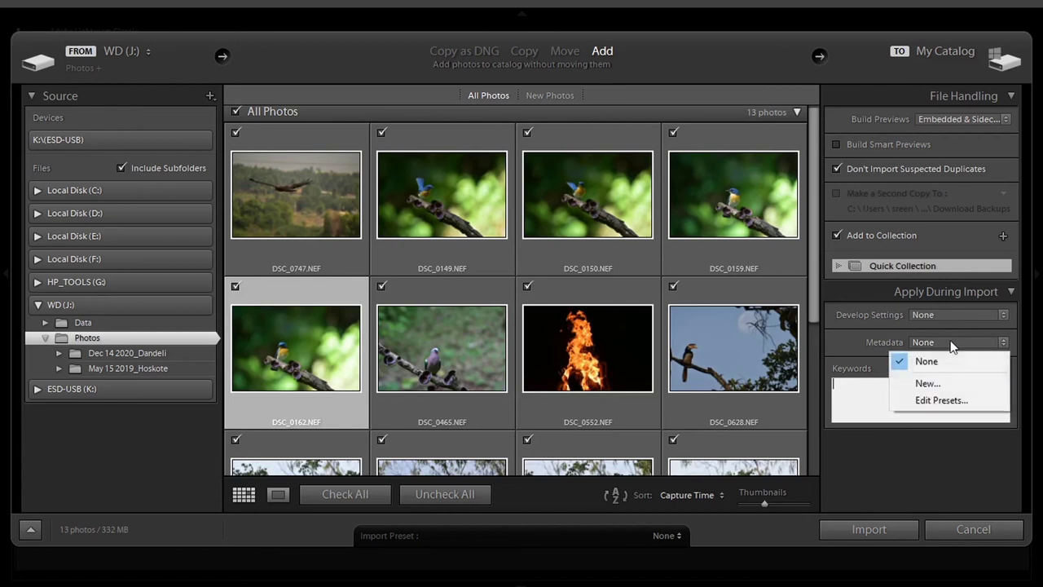
click(941, 387)
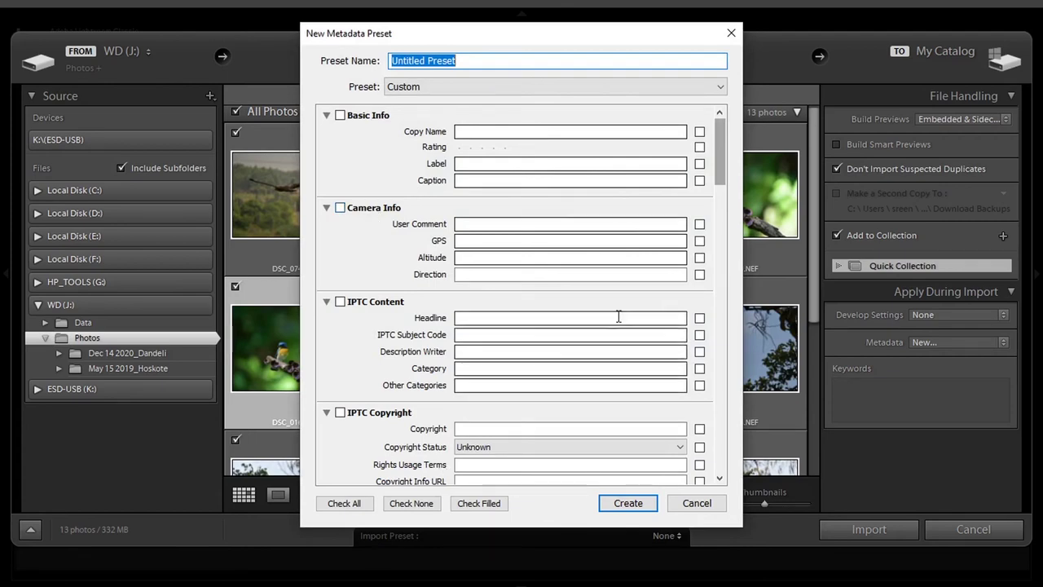
mouse_move(718, 170)
mouse_down()
mouse_move(704, 467)
mouse_move(725, 169)
mouse_up()
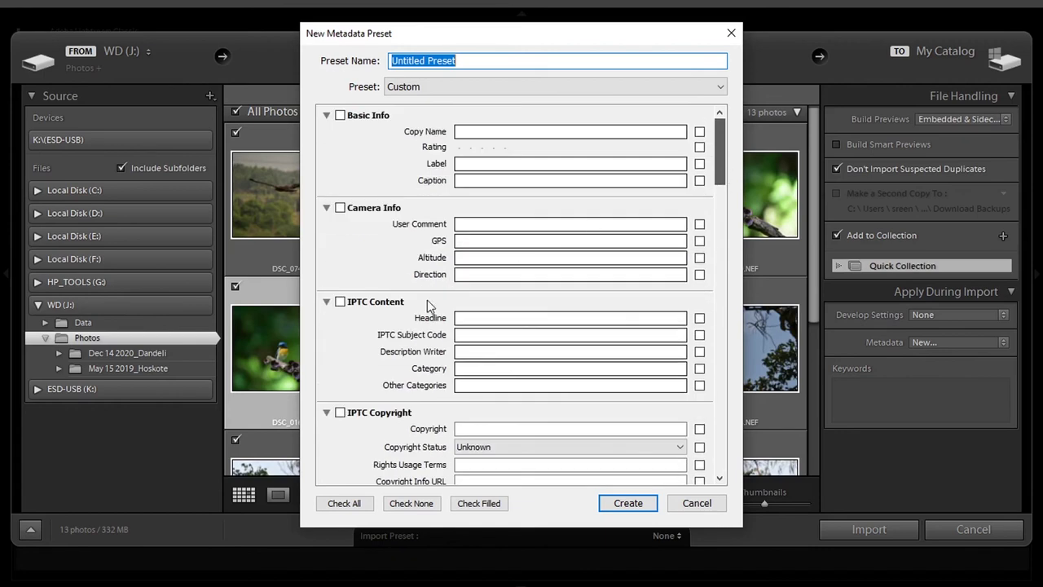
scroll(725, 155, down, 3)
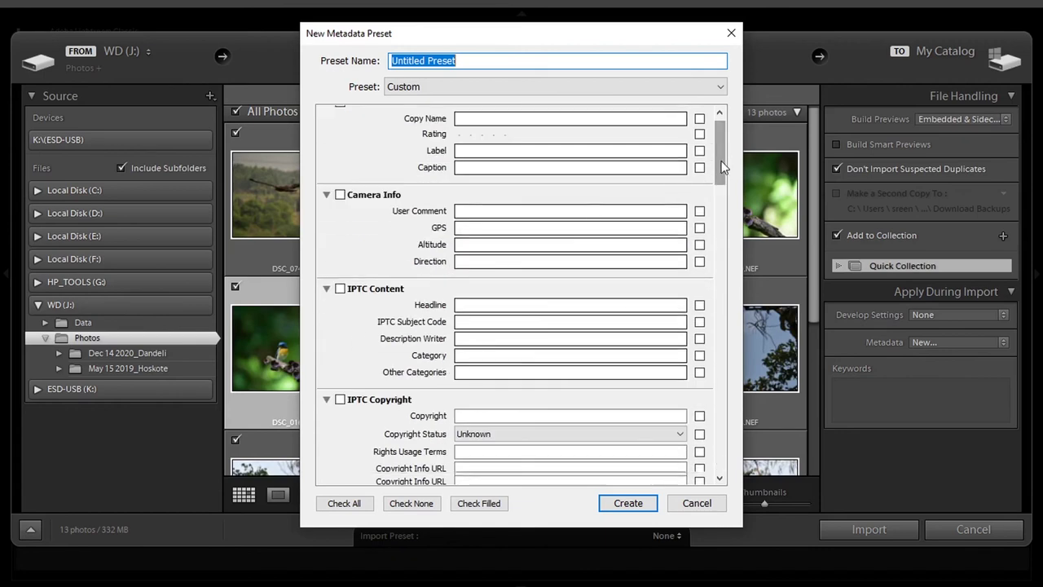
click(341, 265)
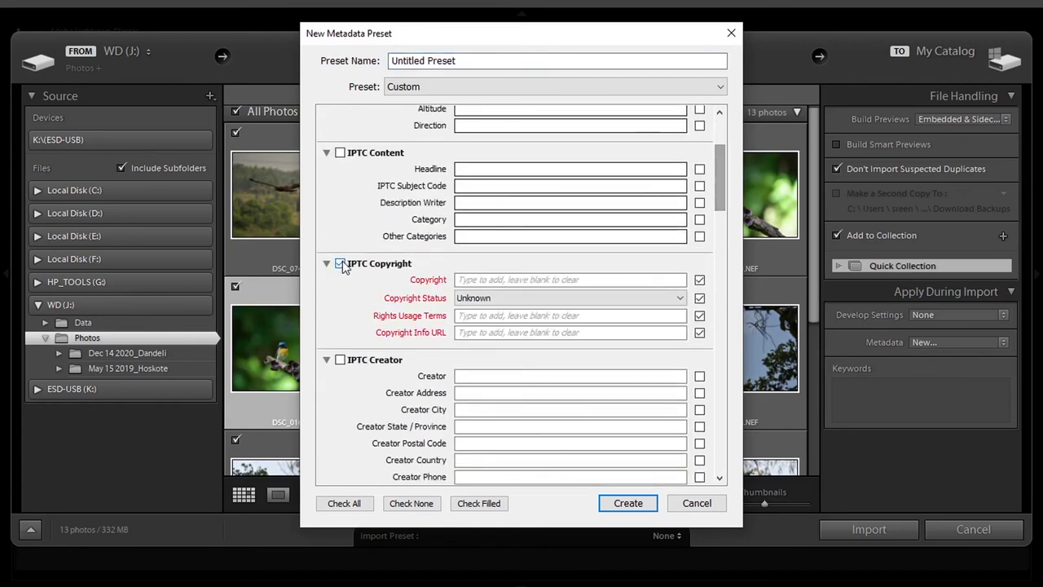
click(503, 281)
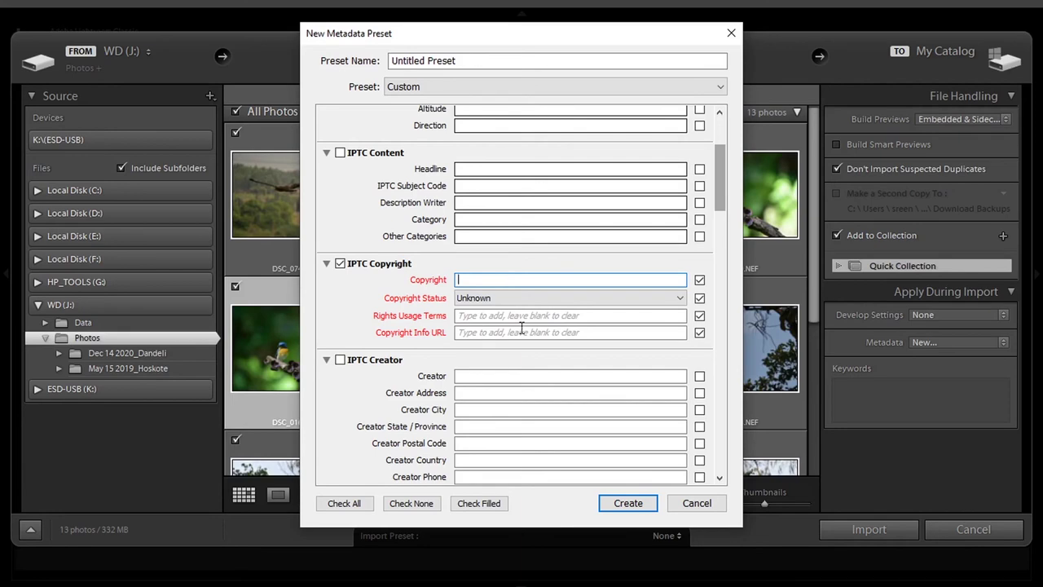
click(696, 502)
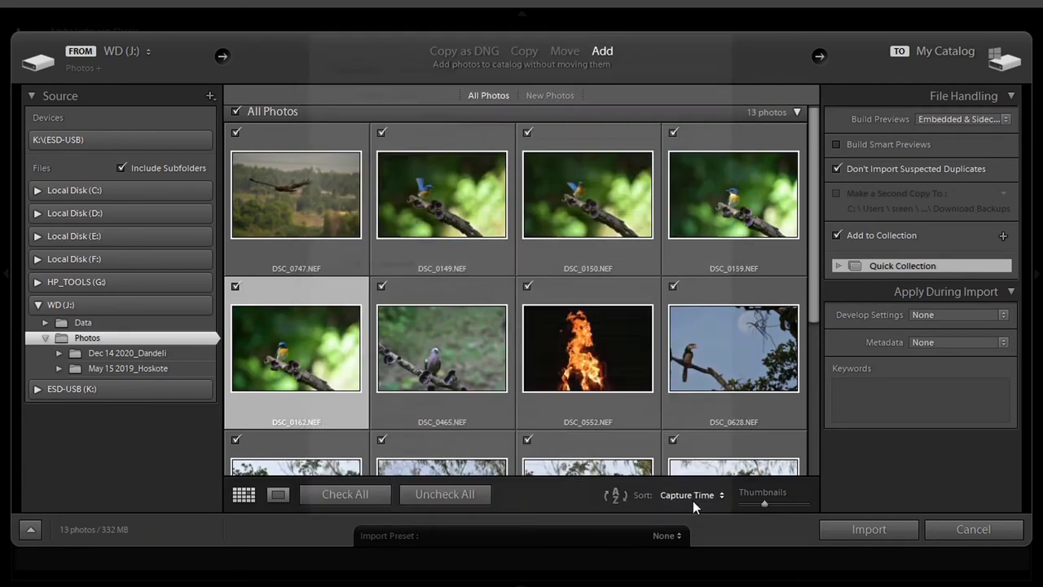
Step: Leave Metadata at None and list the Develop Settings presets for import
click(962, 342)
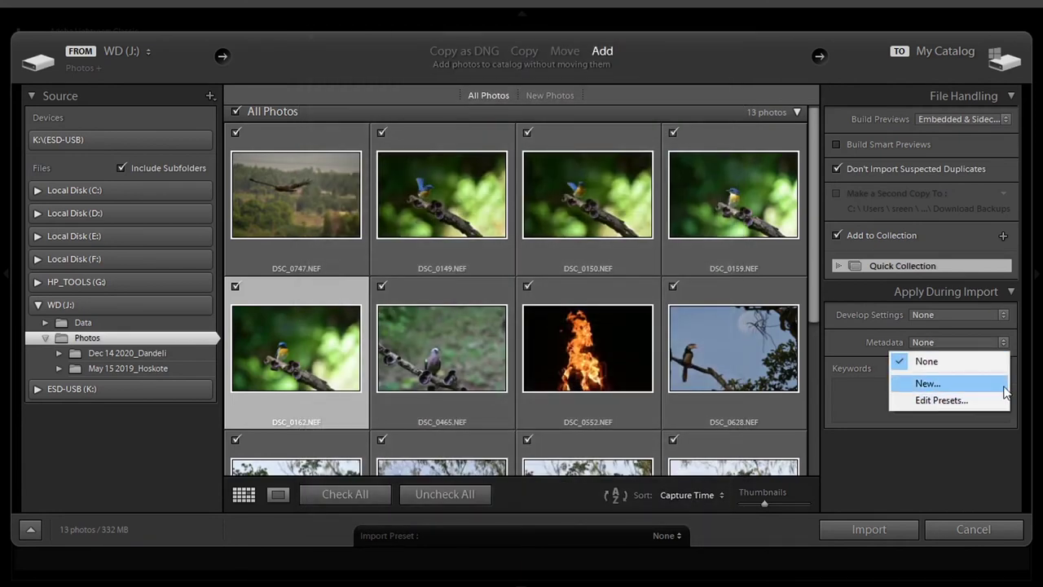
click(862, 350)
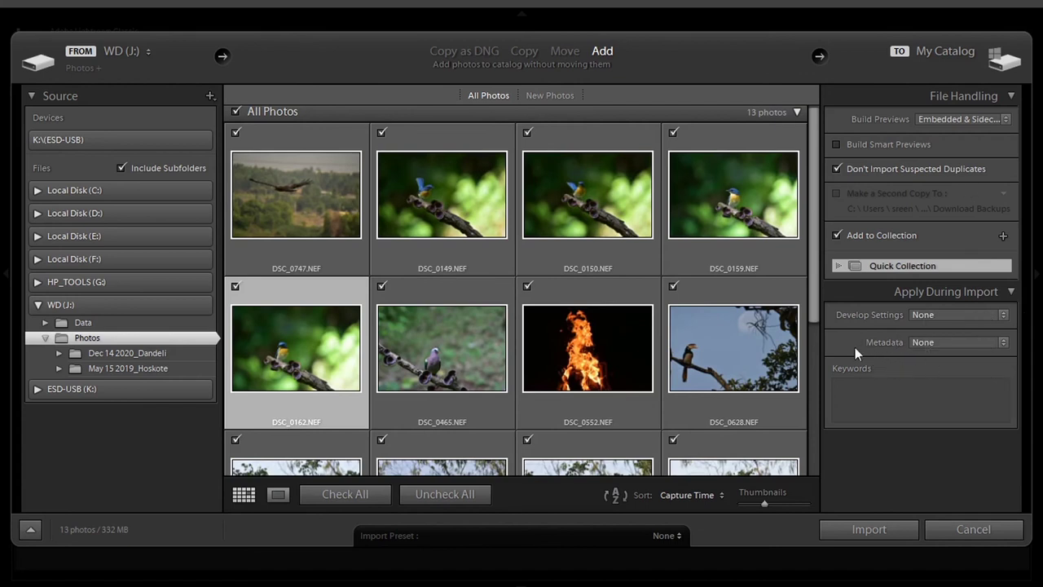
click(951, 320)
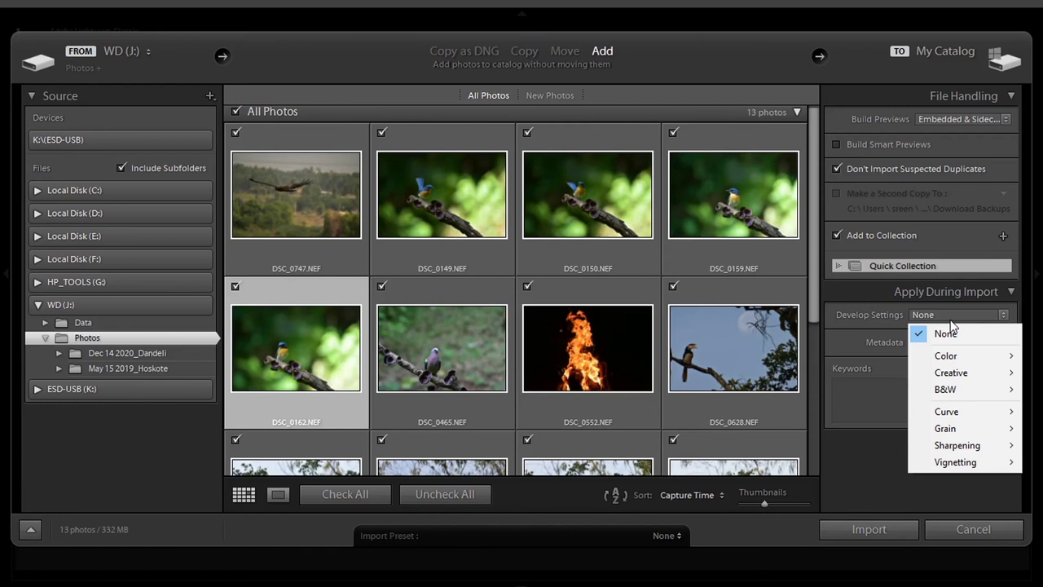
Step: Browse the Color and B&W develop presets, then close the list leaving Develop Settings at None
mouse_move(955, 358)
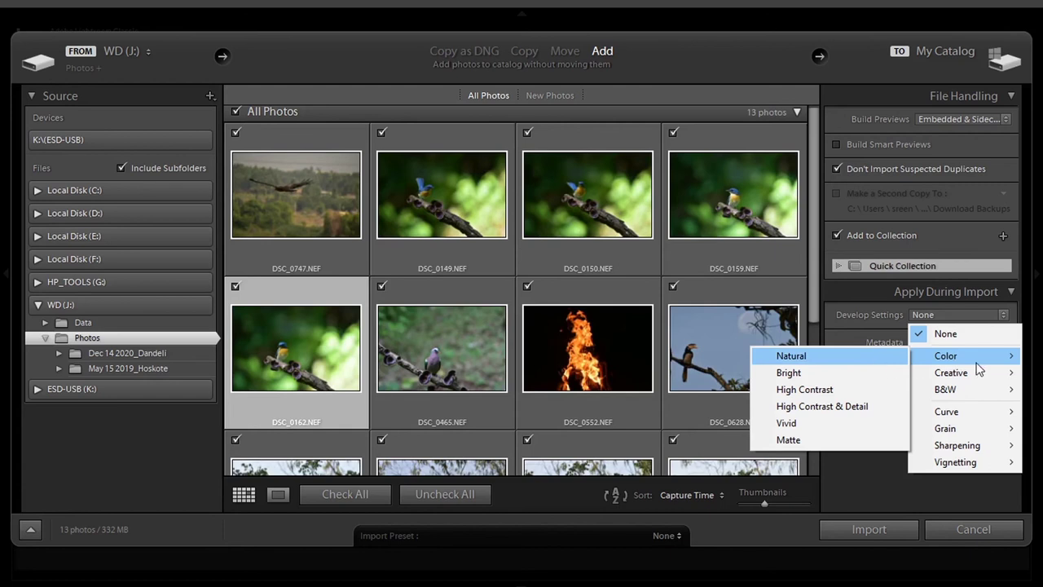
mouse_move(974, 391)
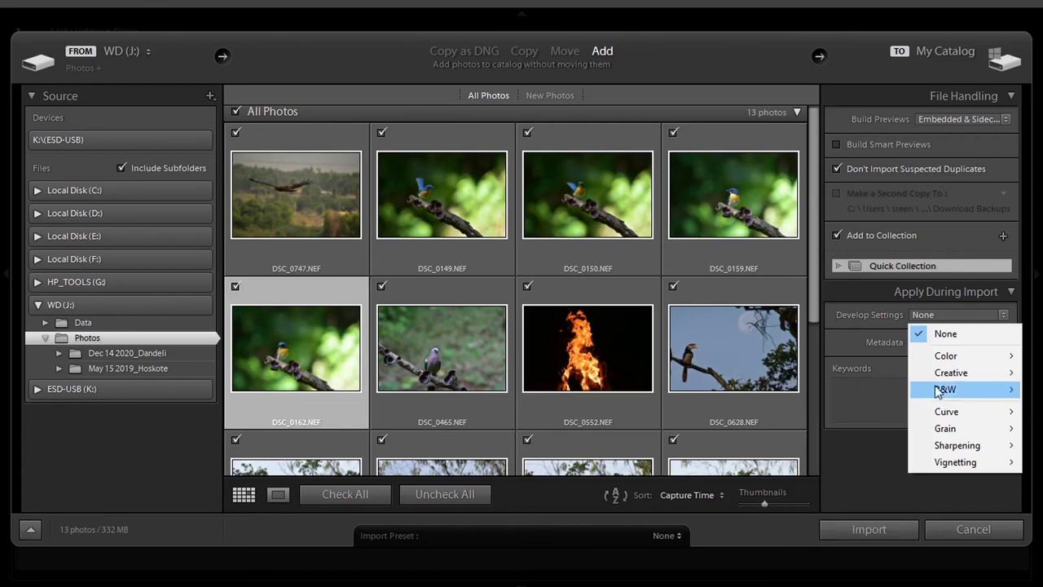
mouse_move(938, 391)
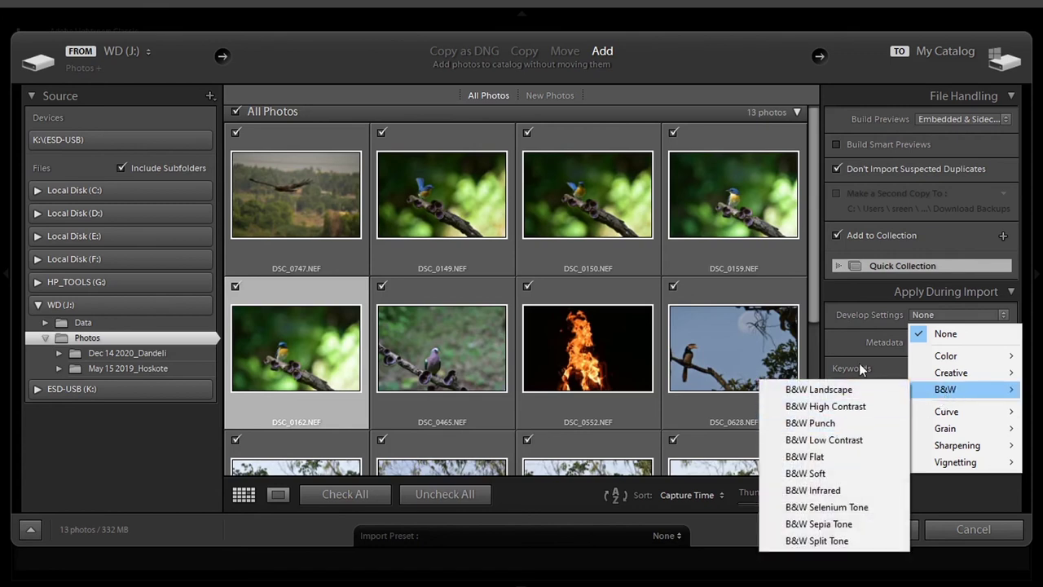
click(844, 345)
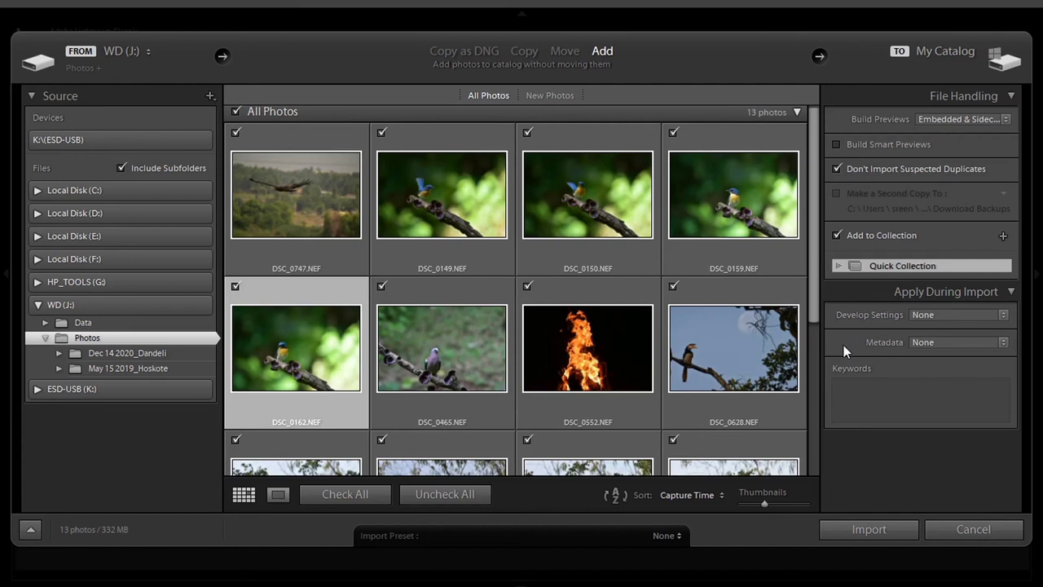
click(874, 381)
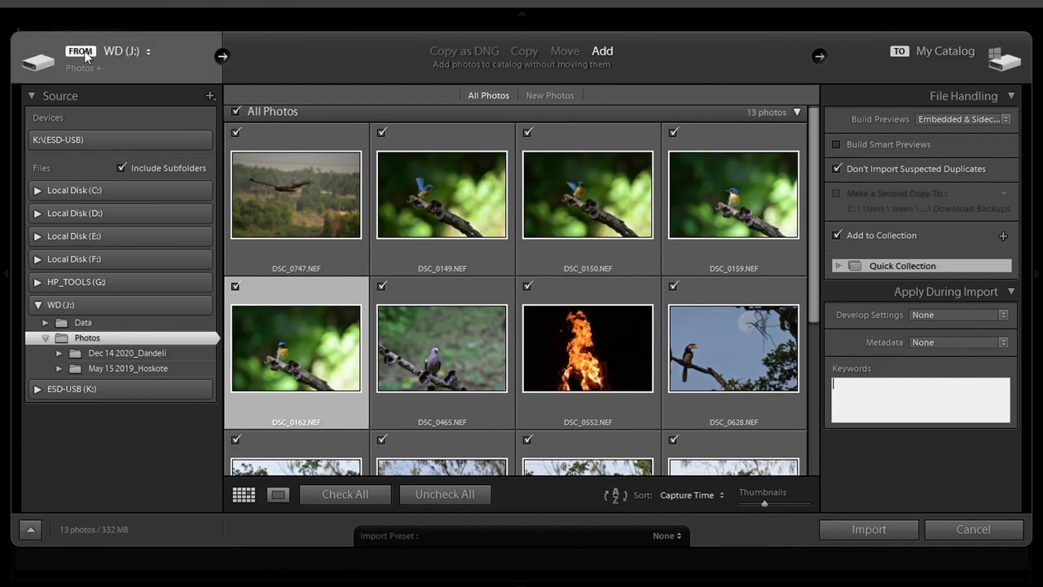
Step: Show the import preset choices: None, Save Current Settings as New Preset, Restore Default Presets
mouse_move(236, 210)
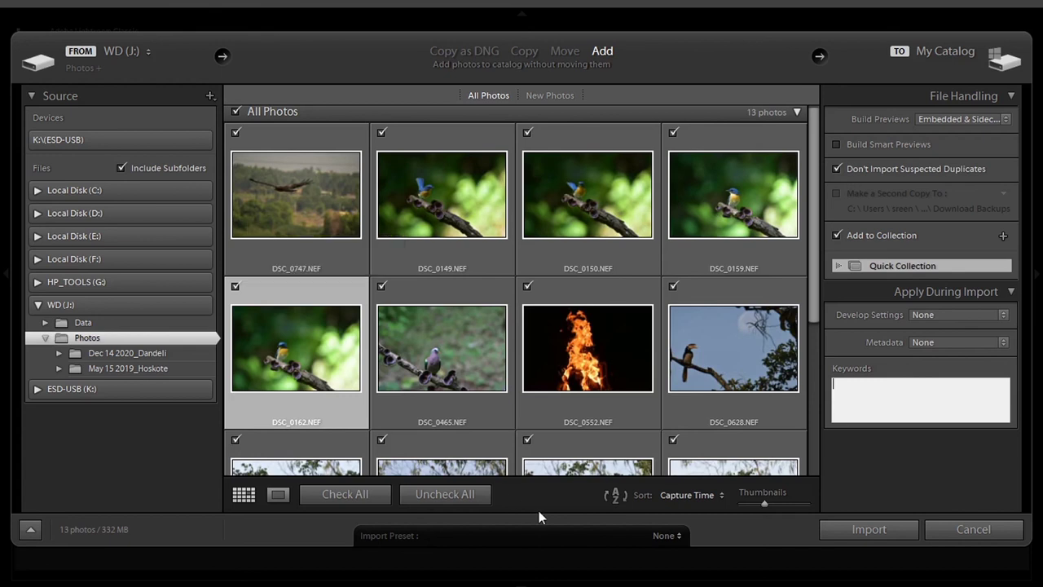
click(675, 536)
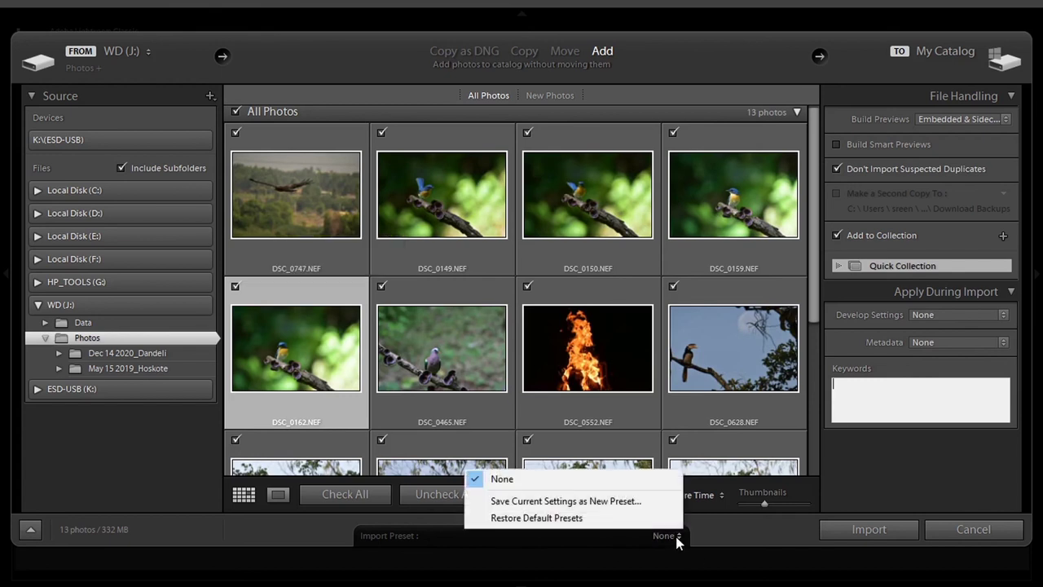
Step: Save the current import settings as a new preset named 'Trial' and check it in the preset list
click(604, 502)
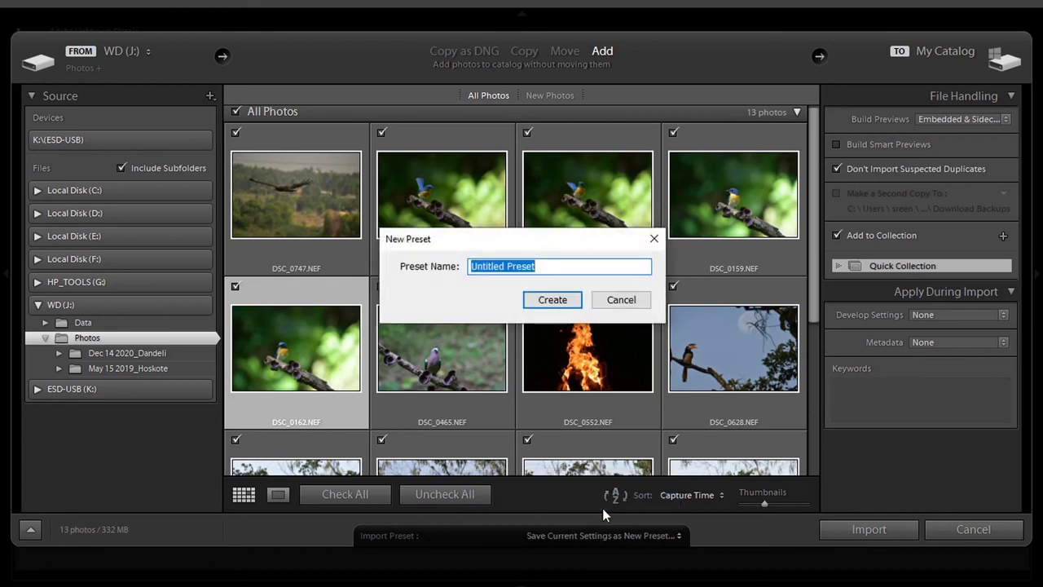
text(Trial)
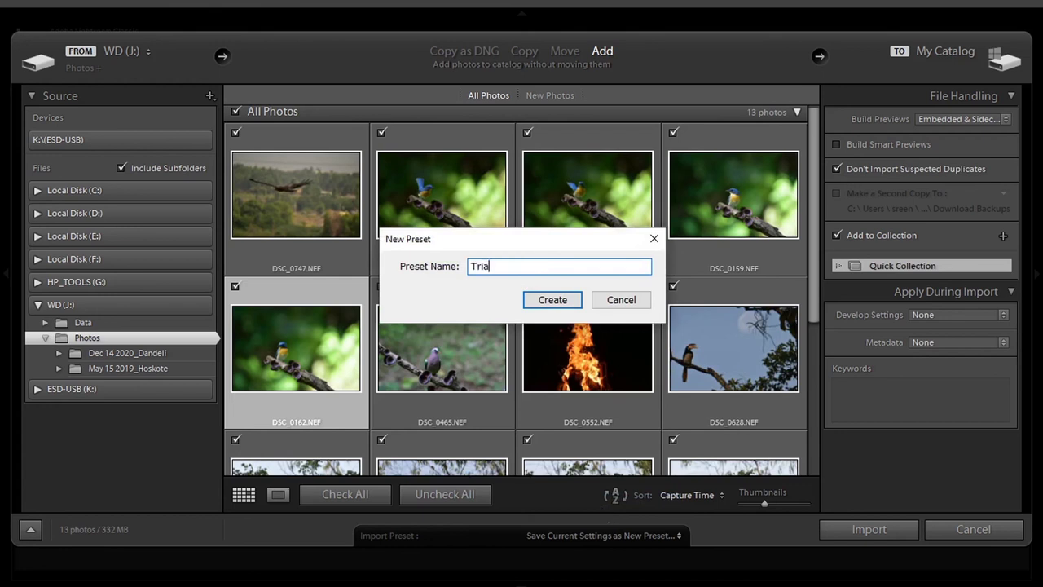
click(554, 301)
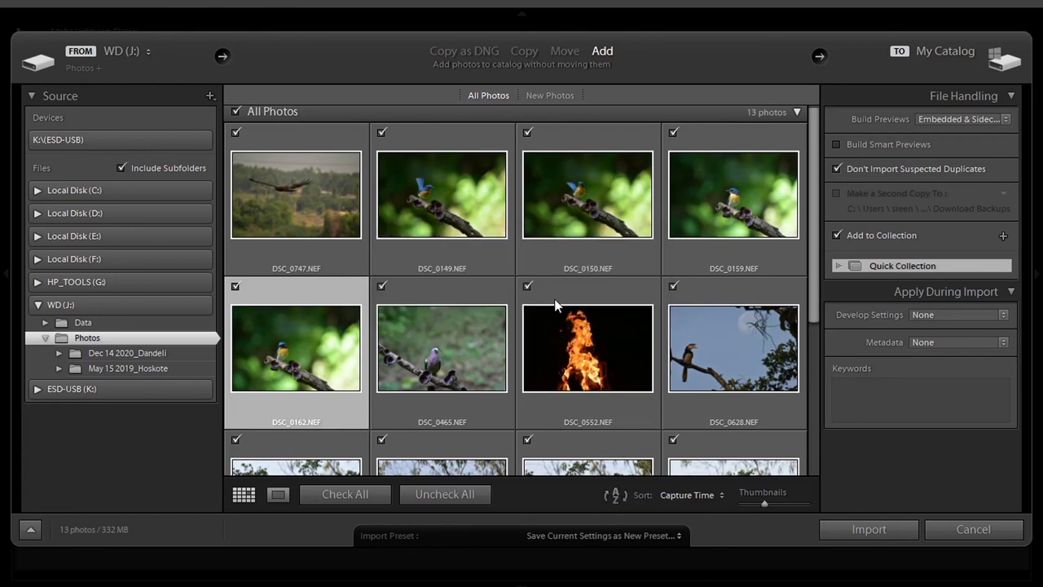
click(669, 536)
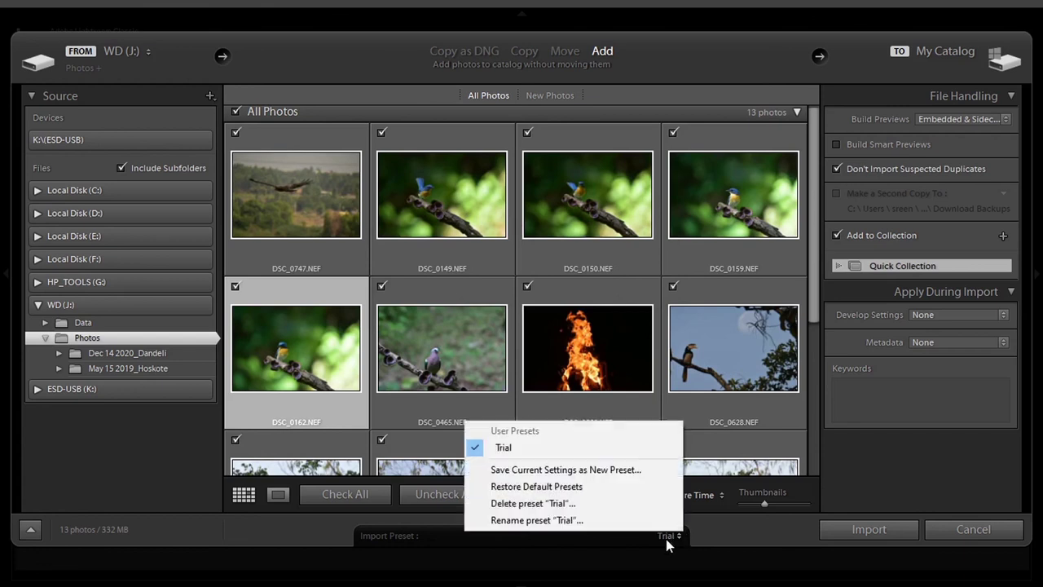
click(579, 451)
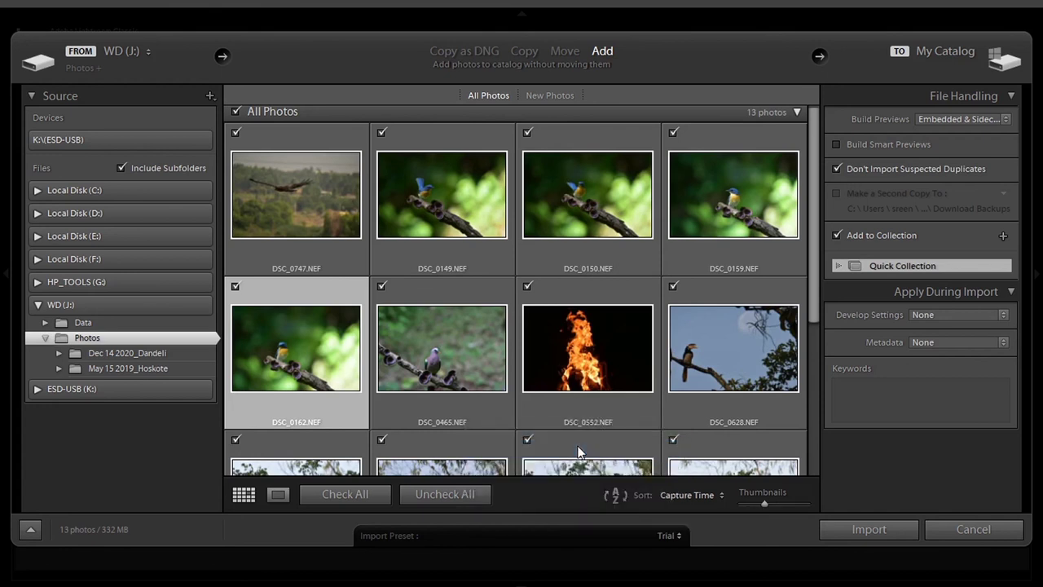